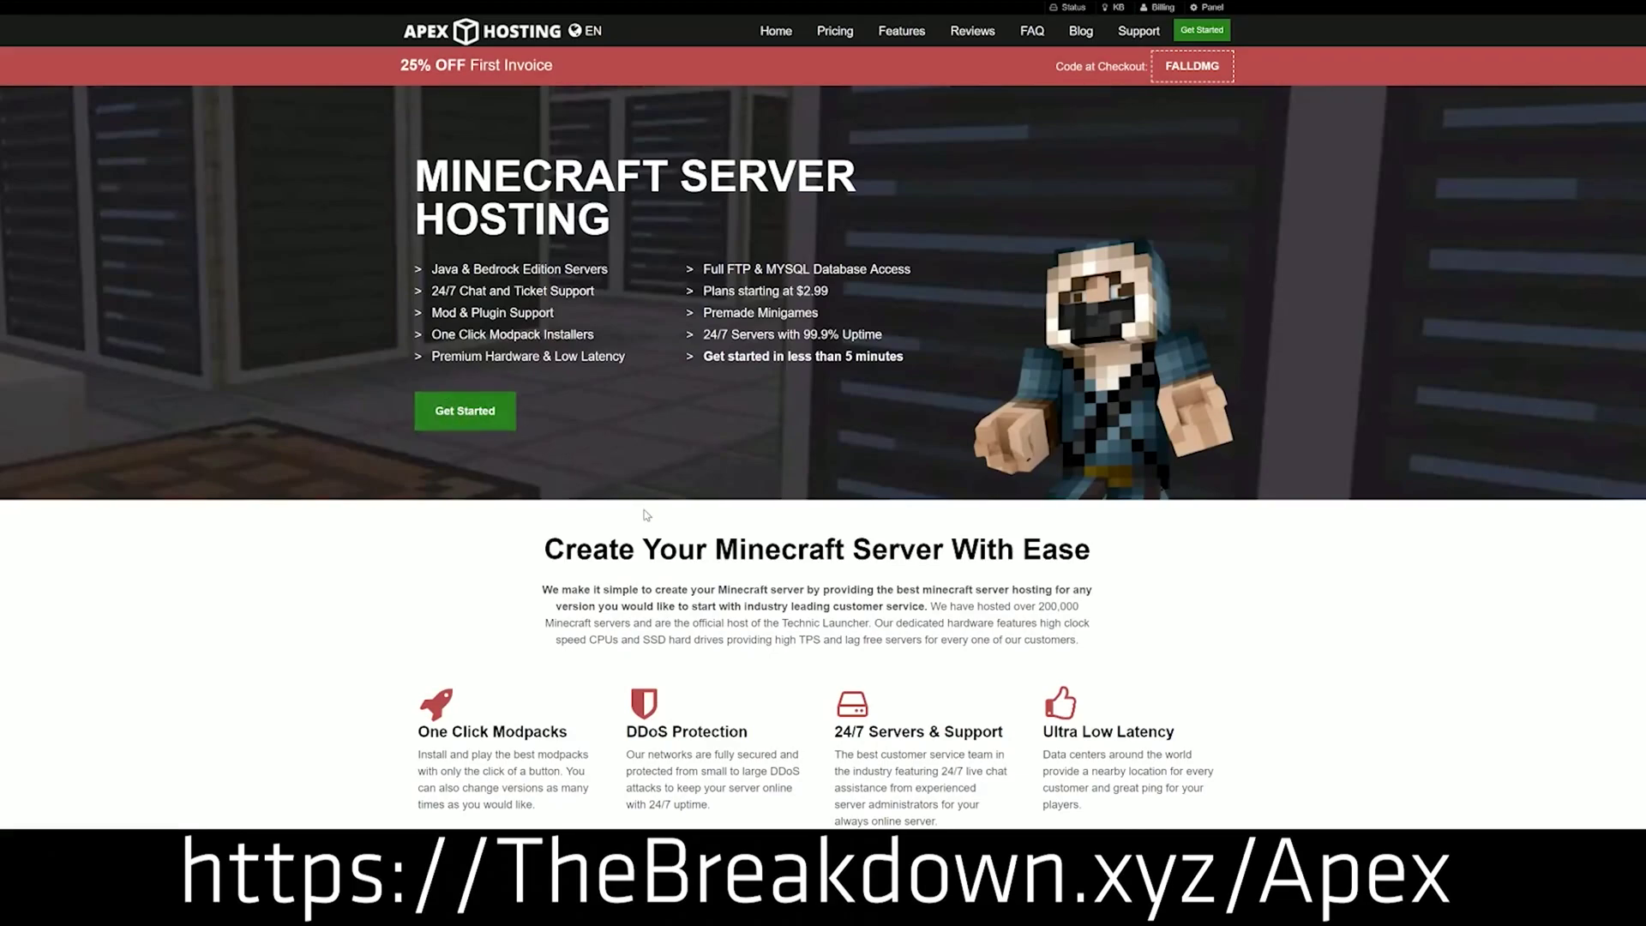
Review the hosting feature list on the Apex Hosting page, including 24/7 Servers & Support, Automated Backups and Instant Setup.
scroll(498, 404, "down", 4)
left_click_drag(416, 385, 1040, 385)
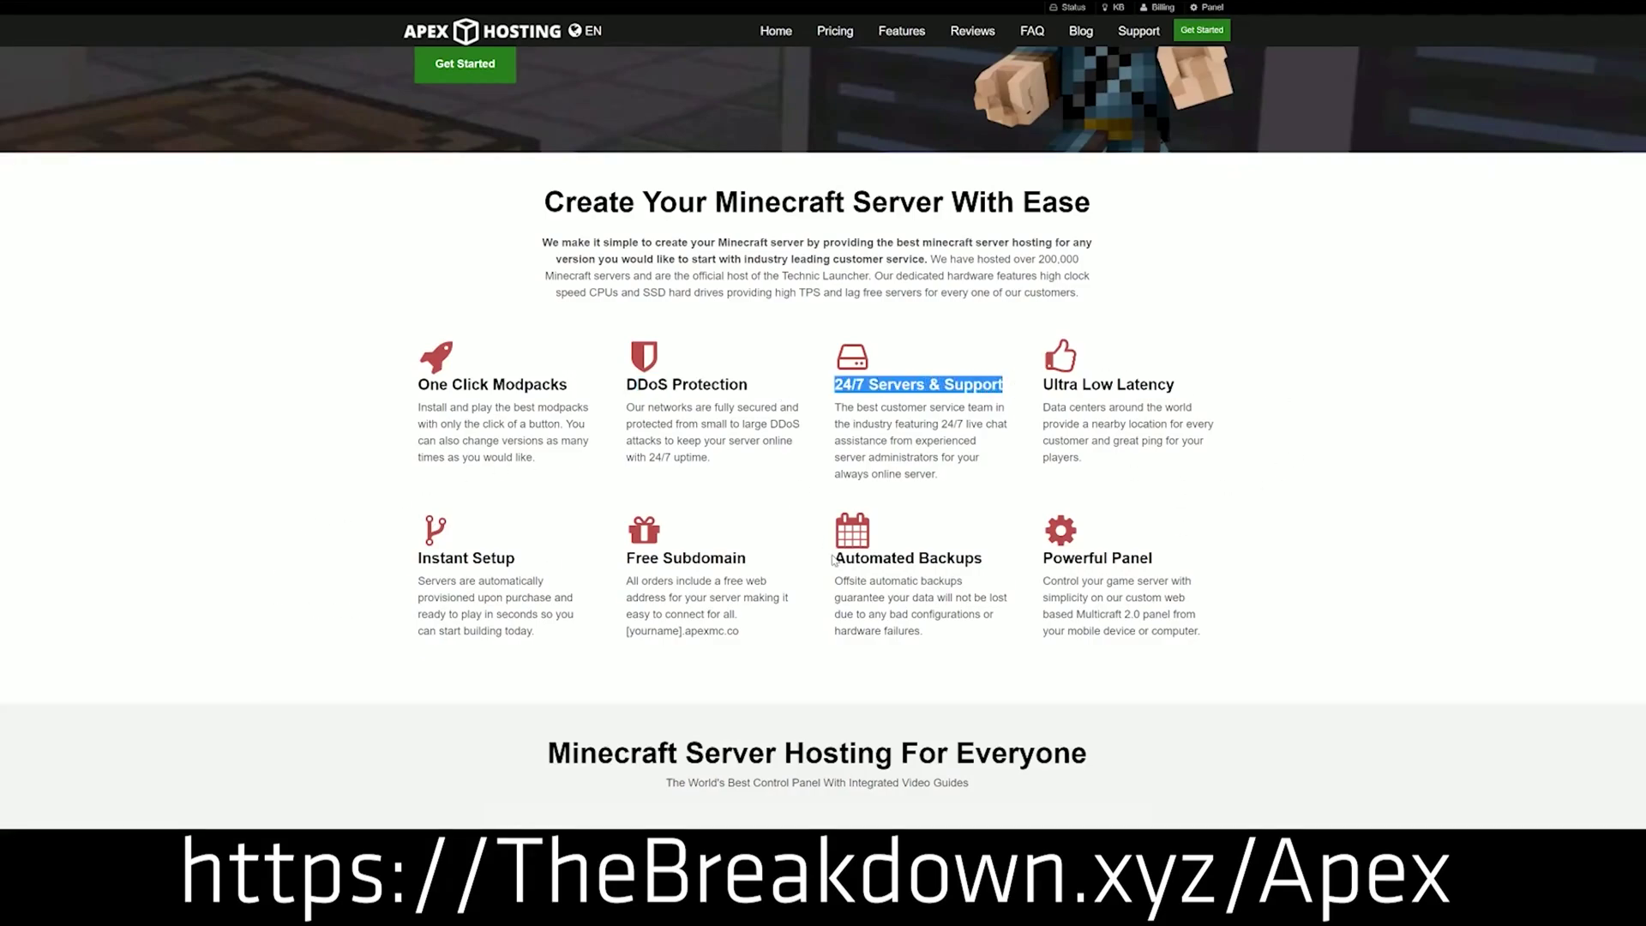
left_click_drag(834, 557, 943, 636)
left_click(770, 563)
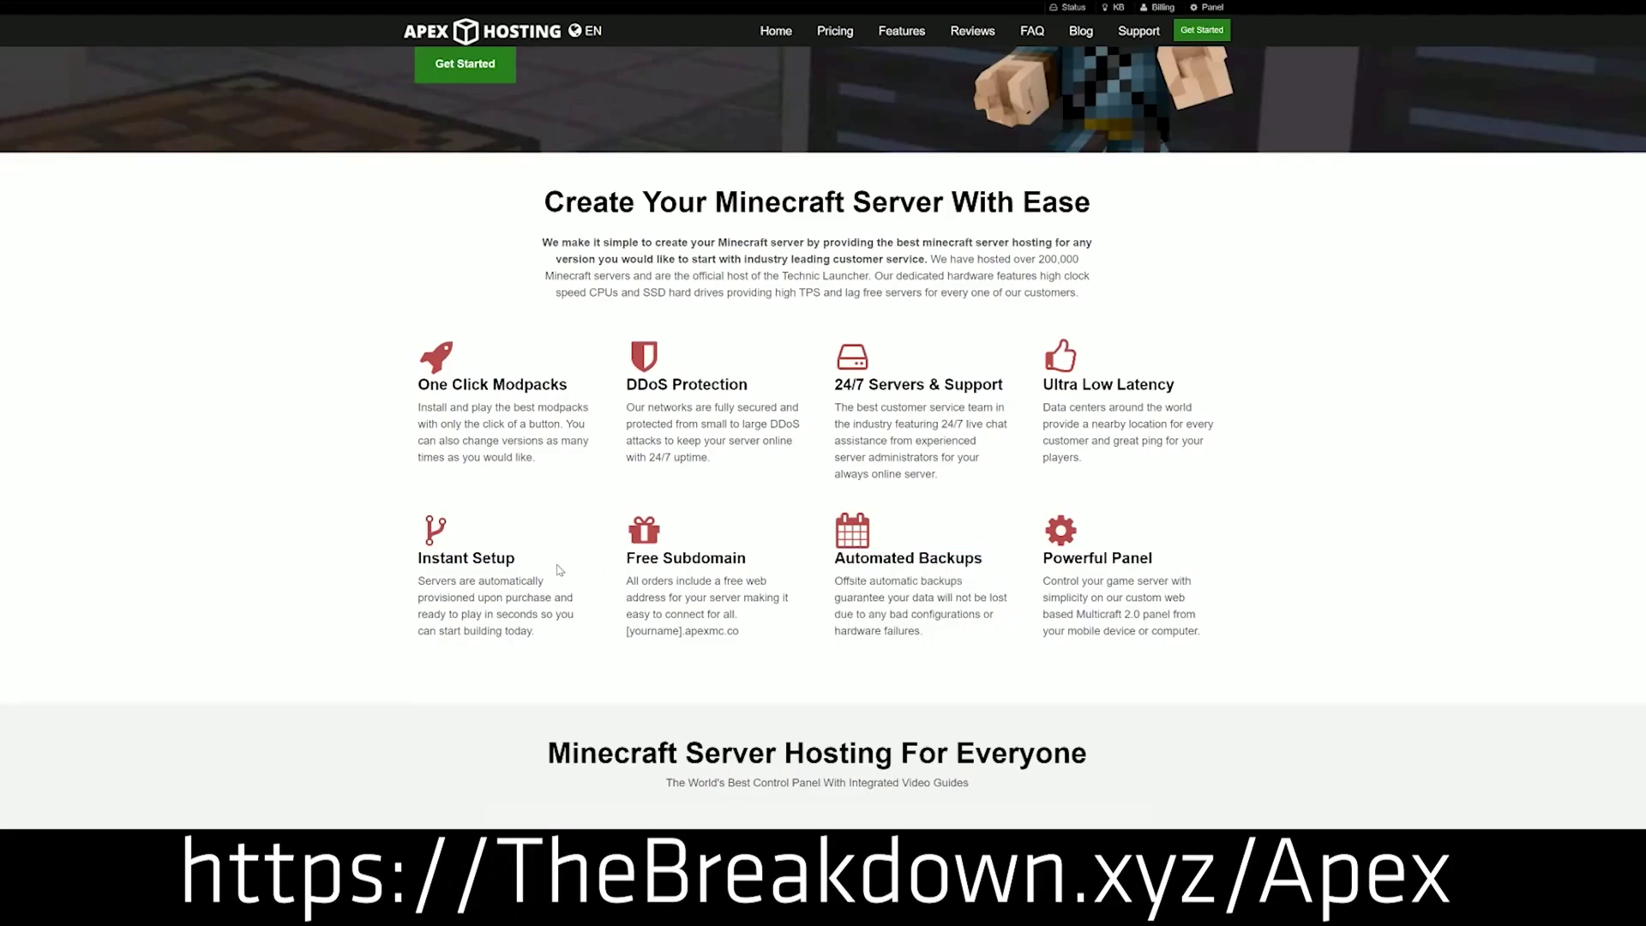
left_click_drag(536, 635, 417, 557)
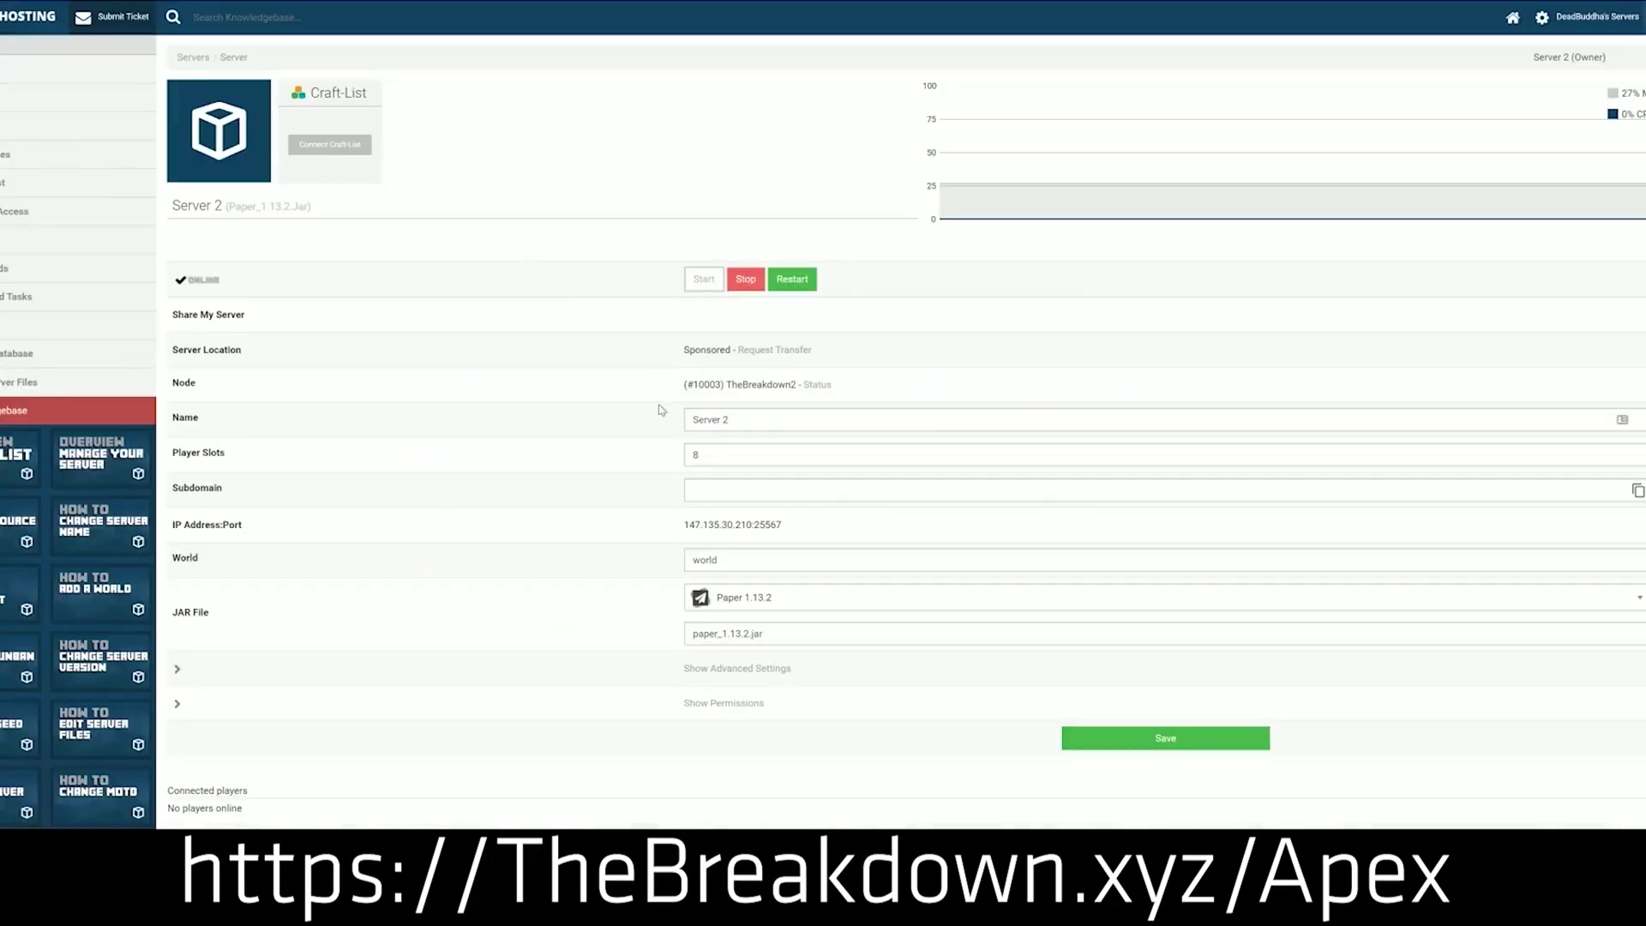
Browse the server versions available for Server 2's JAR file, including the Paper and Minecraft 1.15 Pre-Release entries.
left_click(776, 610)
scroll(766, 744, "down", 3)
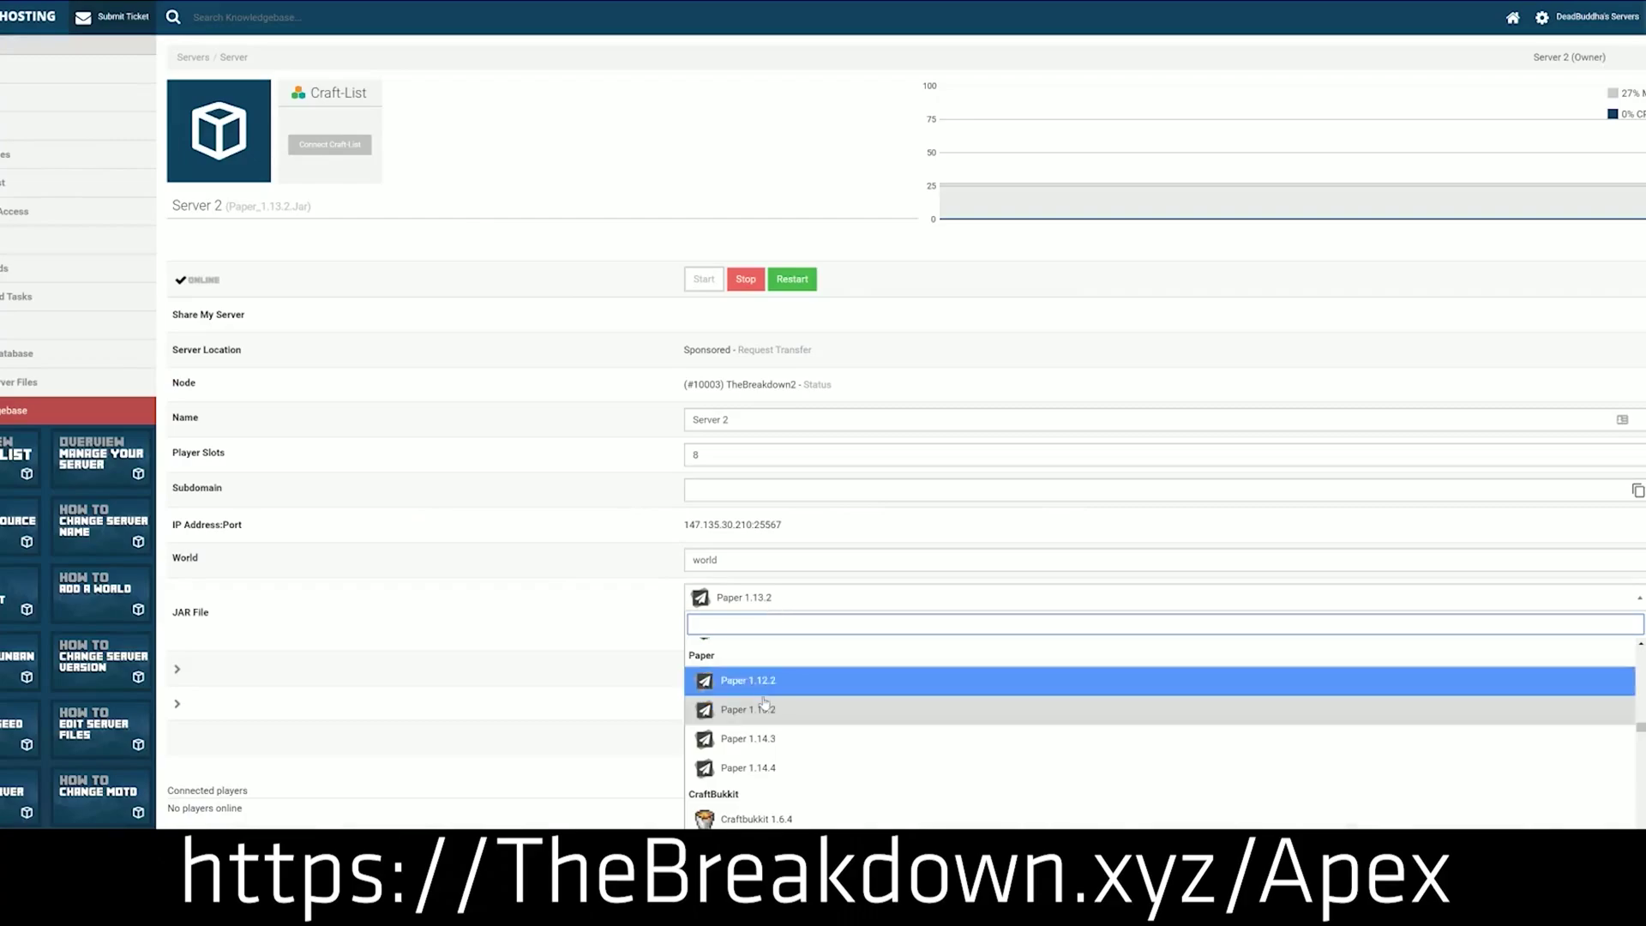
scroll(766, 745, "up", 5)
scroll(765, 744, "up", 3)
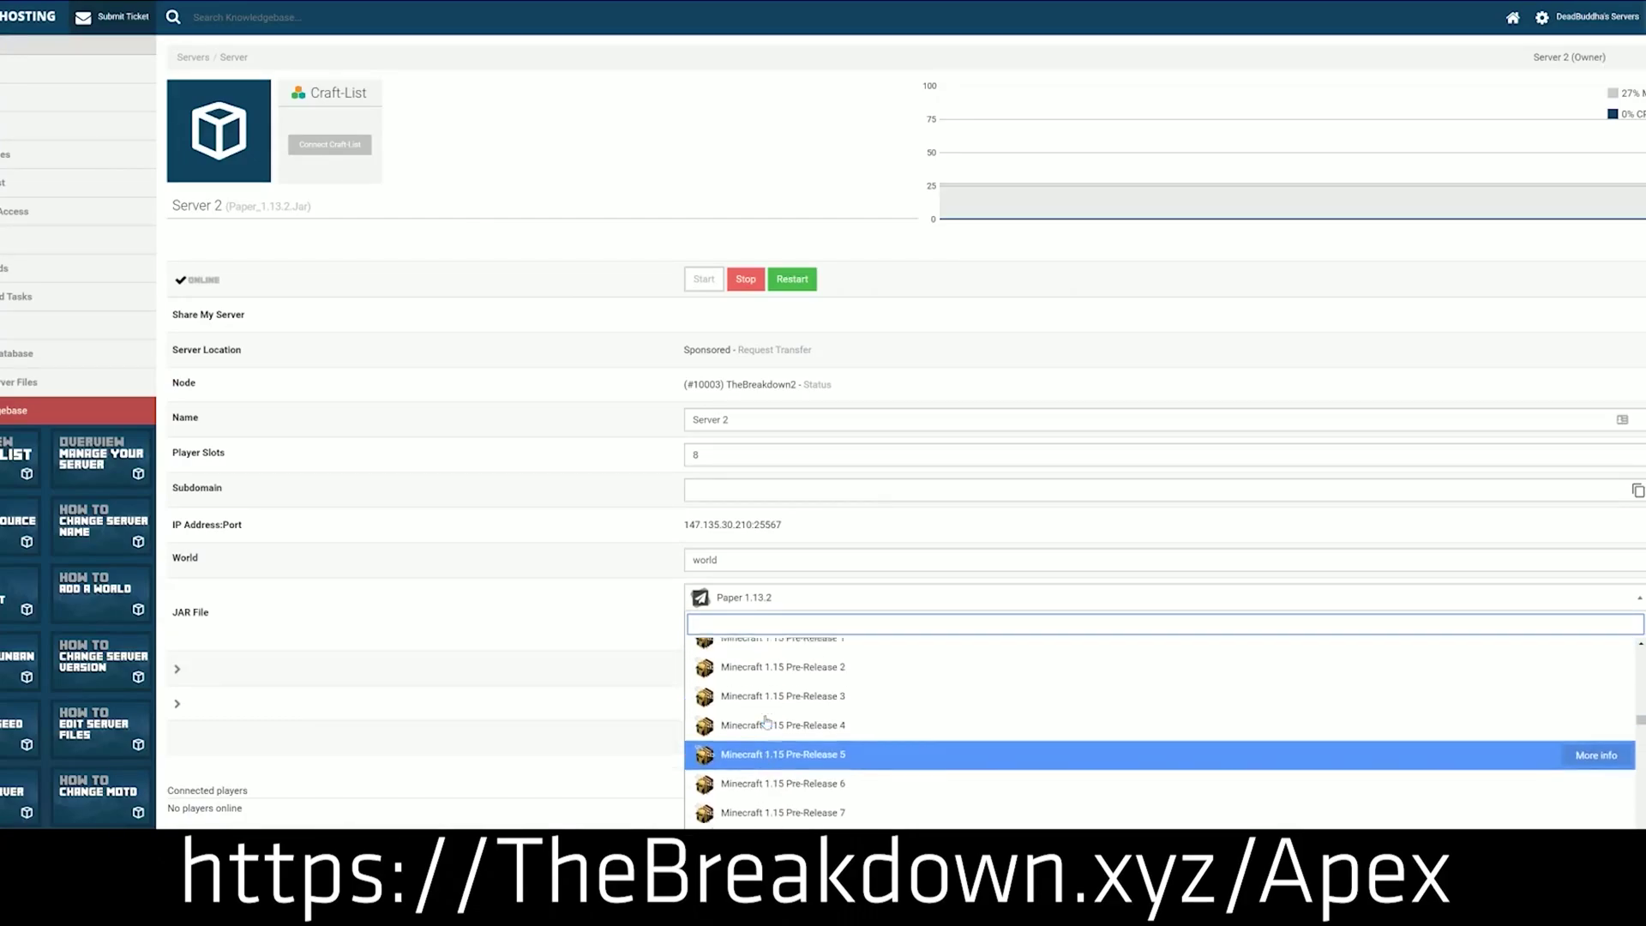
scroll(768, 739, "down", 2)
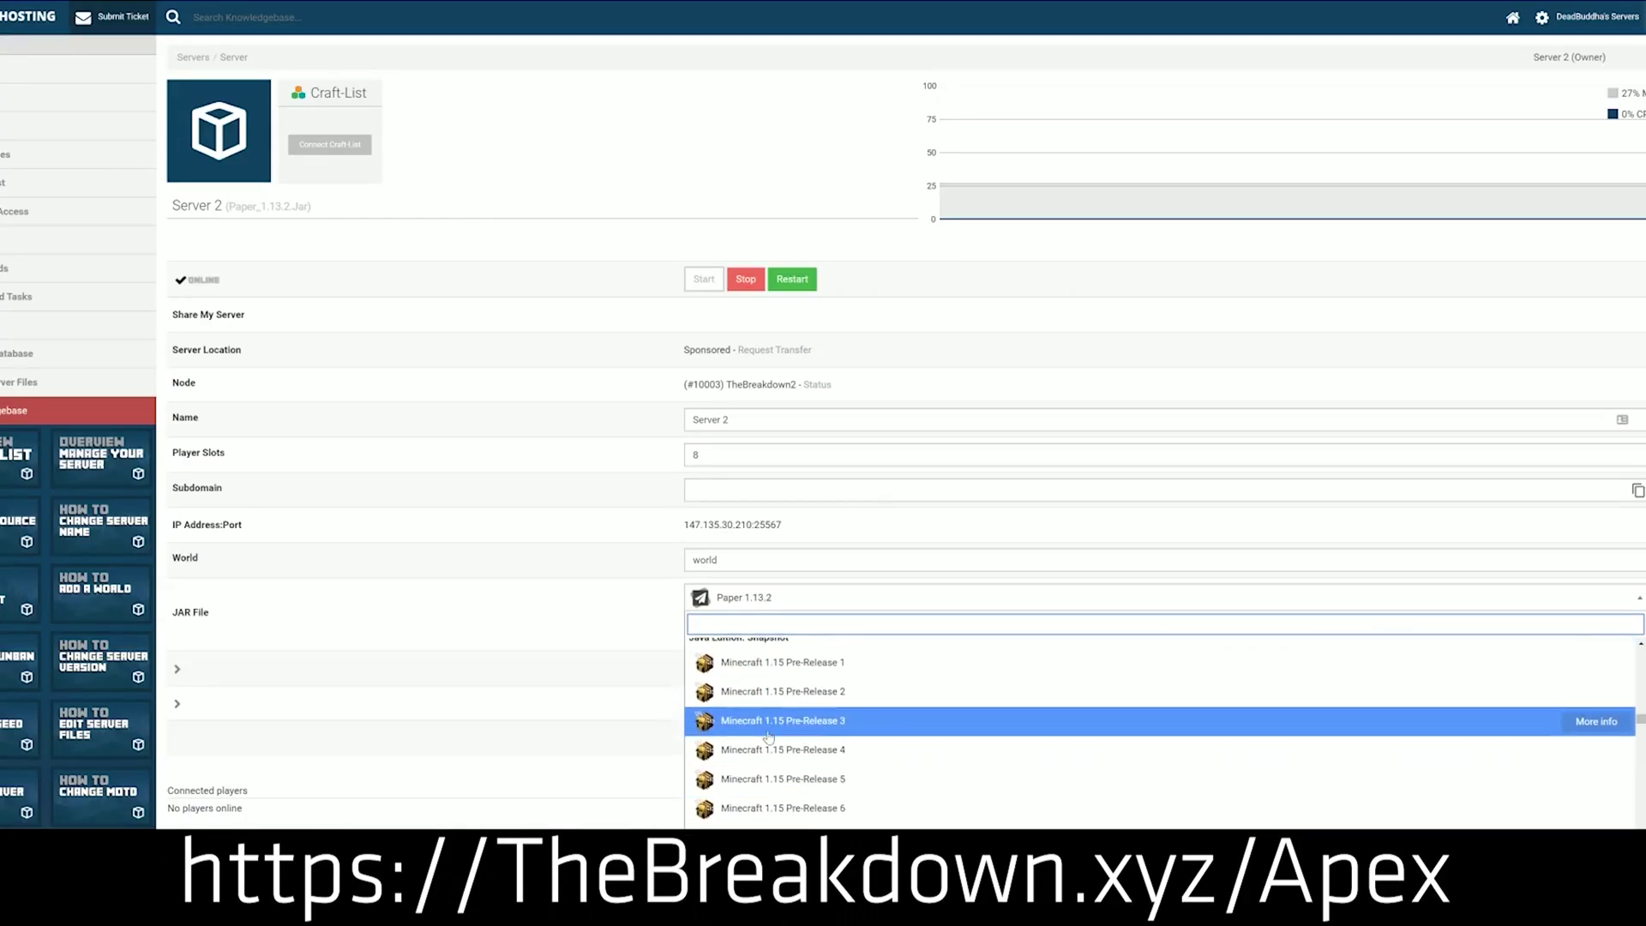
scroll(763, 744, "up", 2)
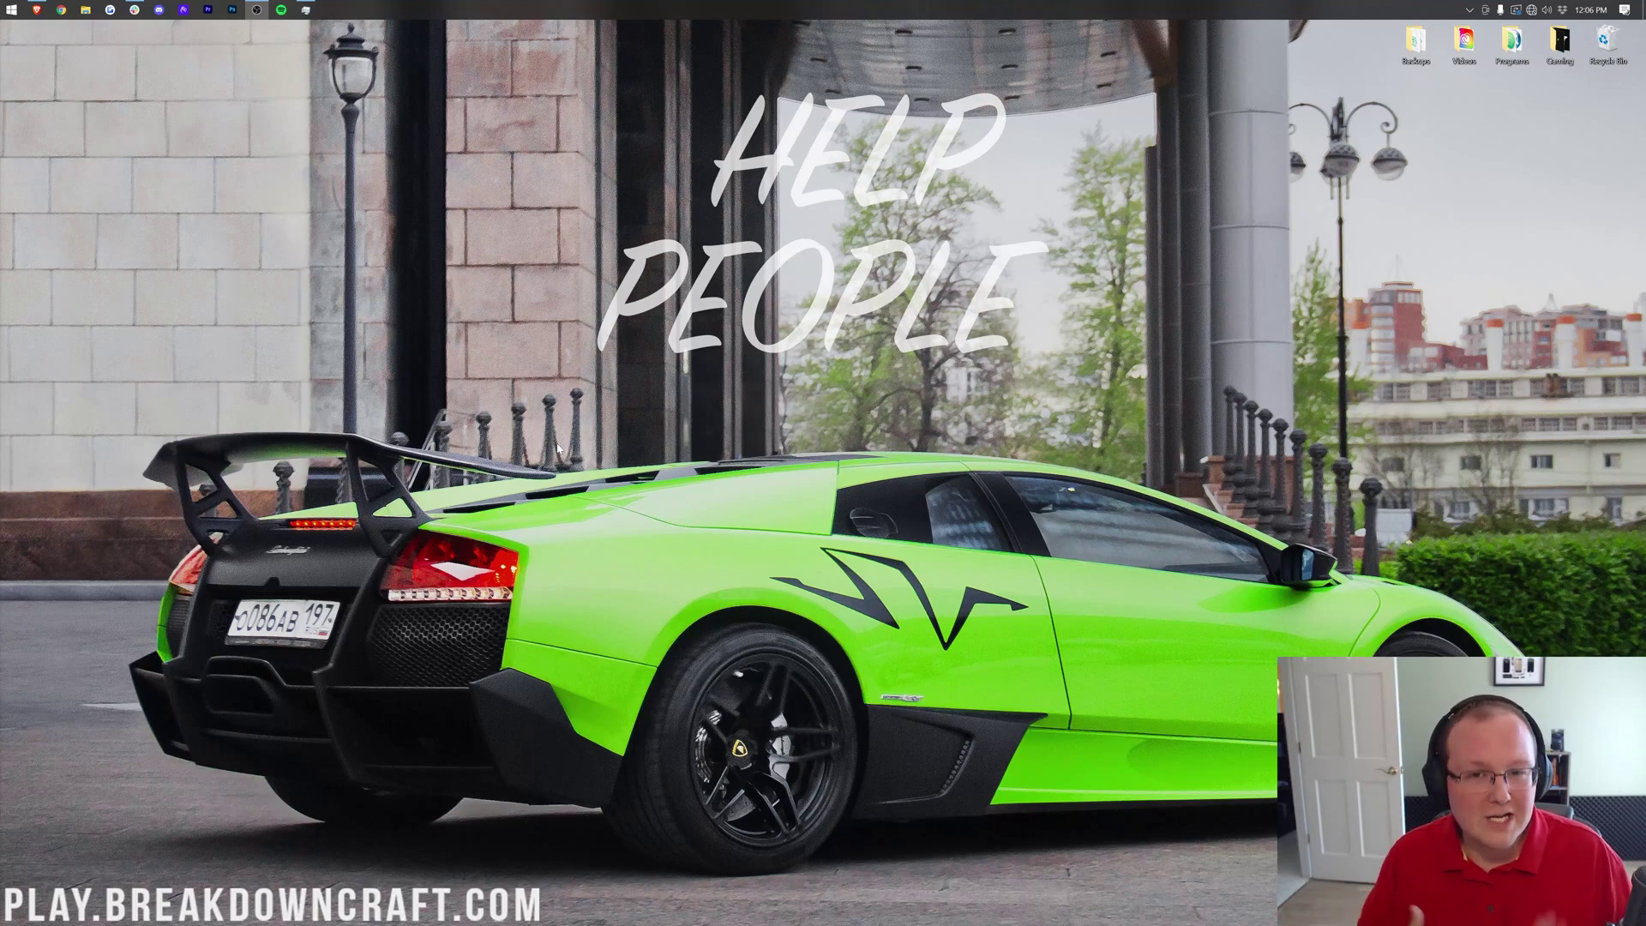
Open the Minecraft Launcher from a system search for "min" and sign in with the saved Microsoft account.
left_click(6, 8)
type("min")
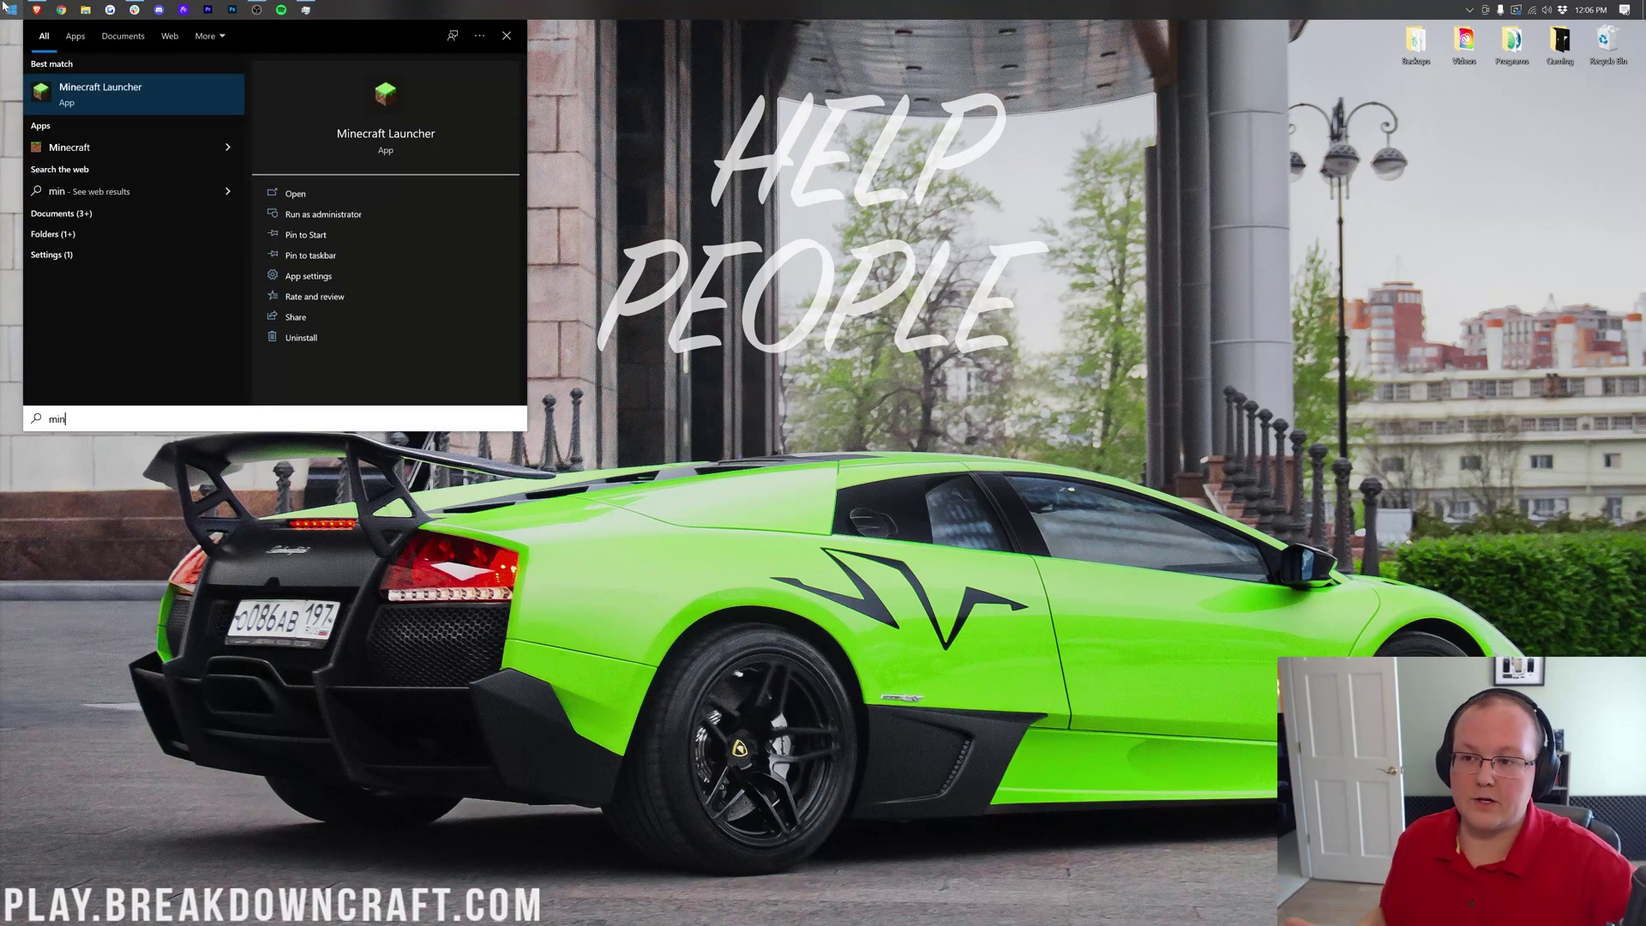
left_click(166, 100)
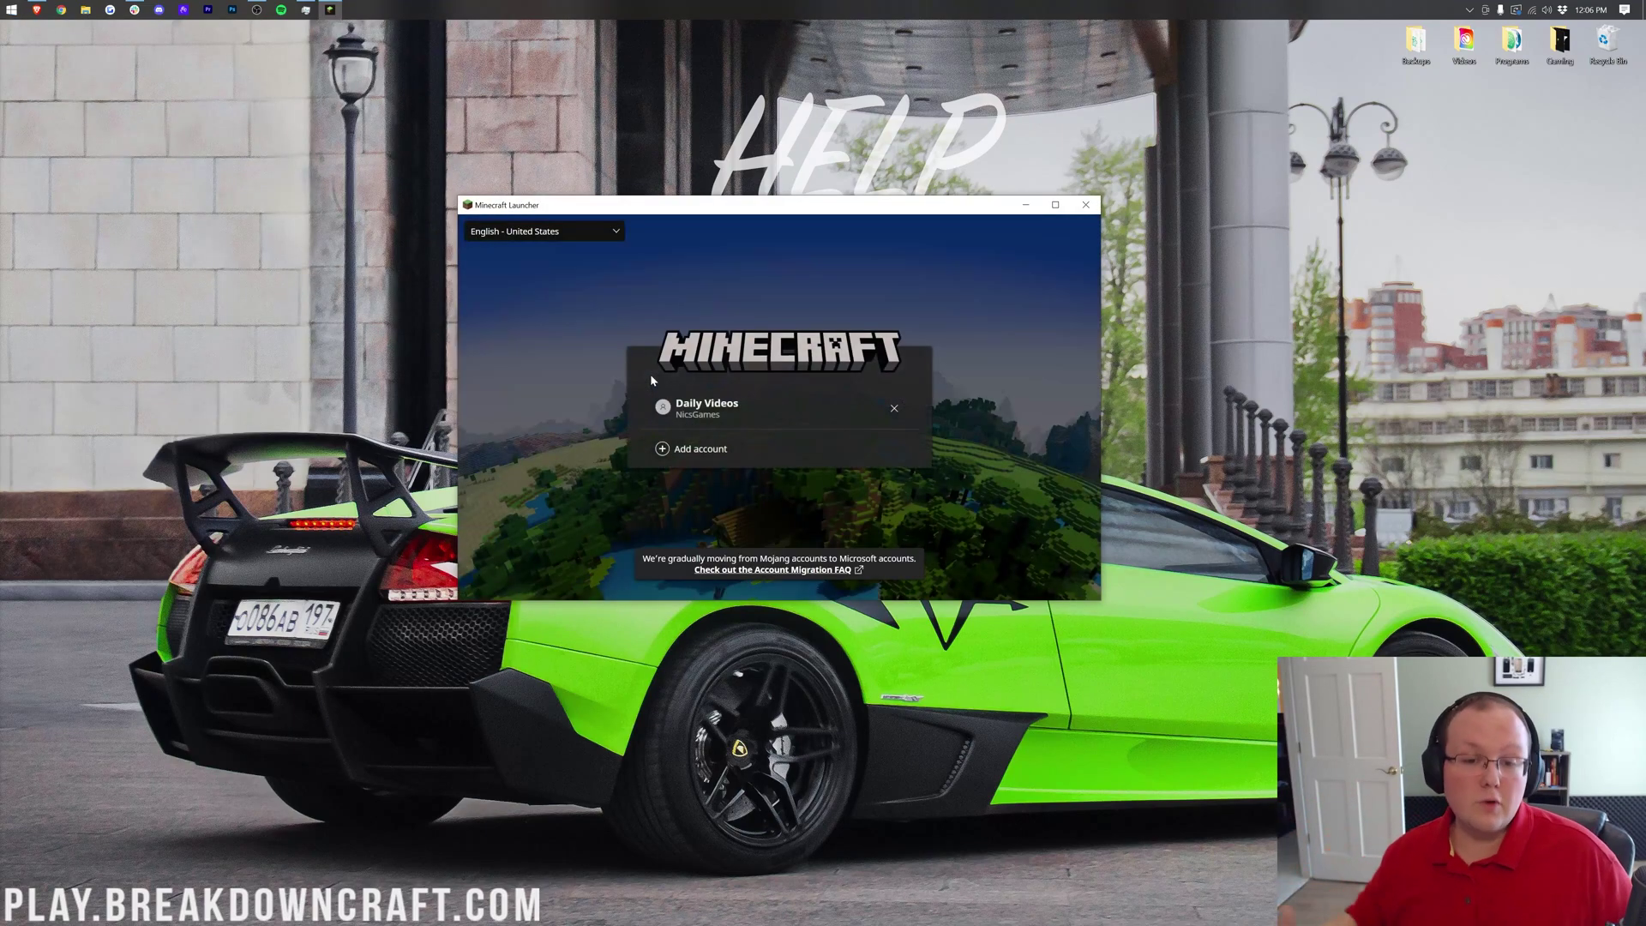
left_click(720, 411)
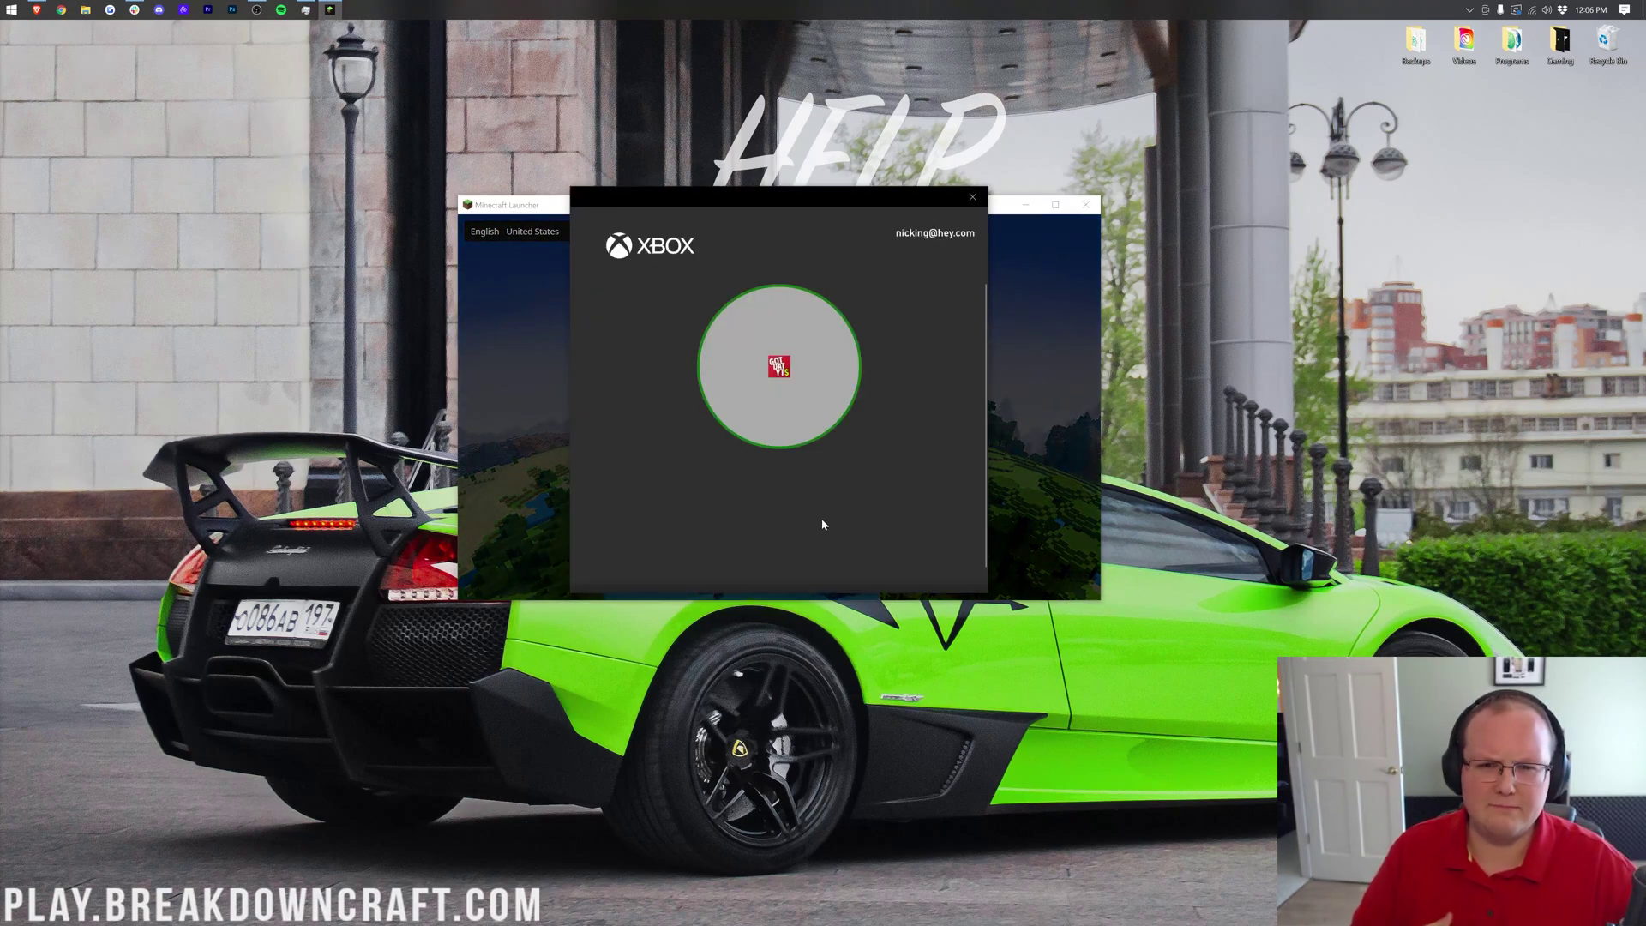
left_click(809, 563)
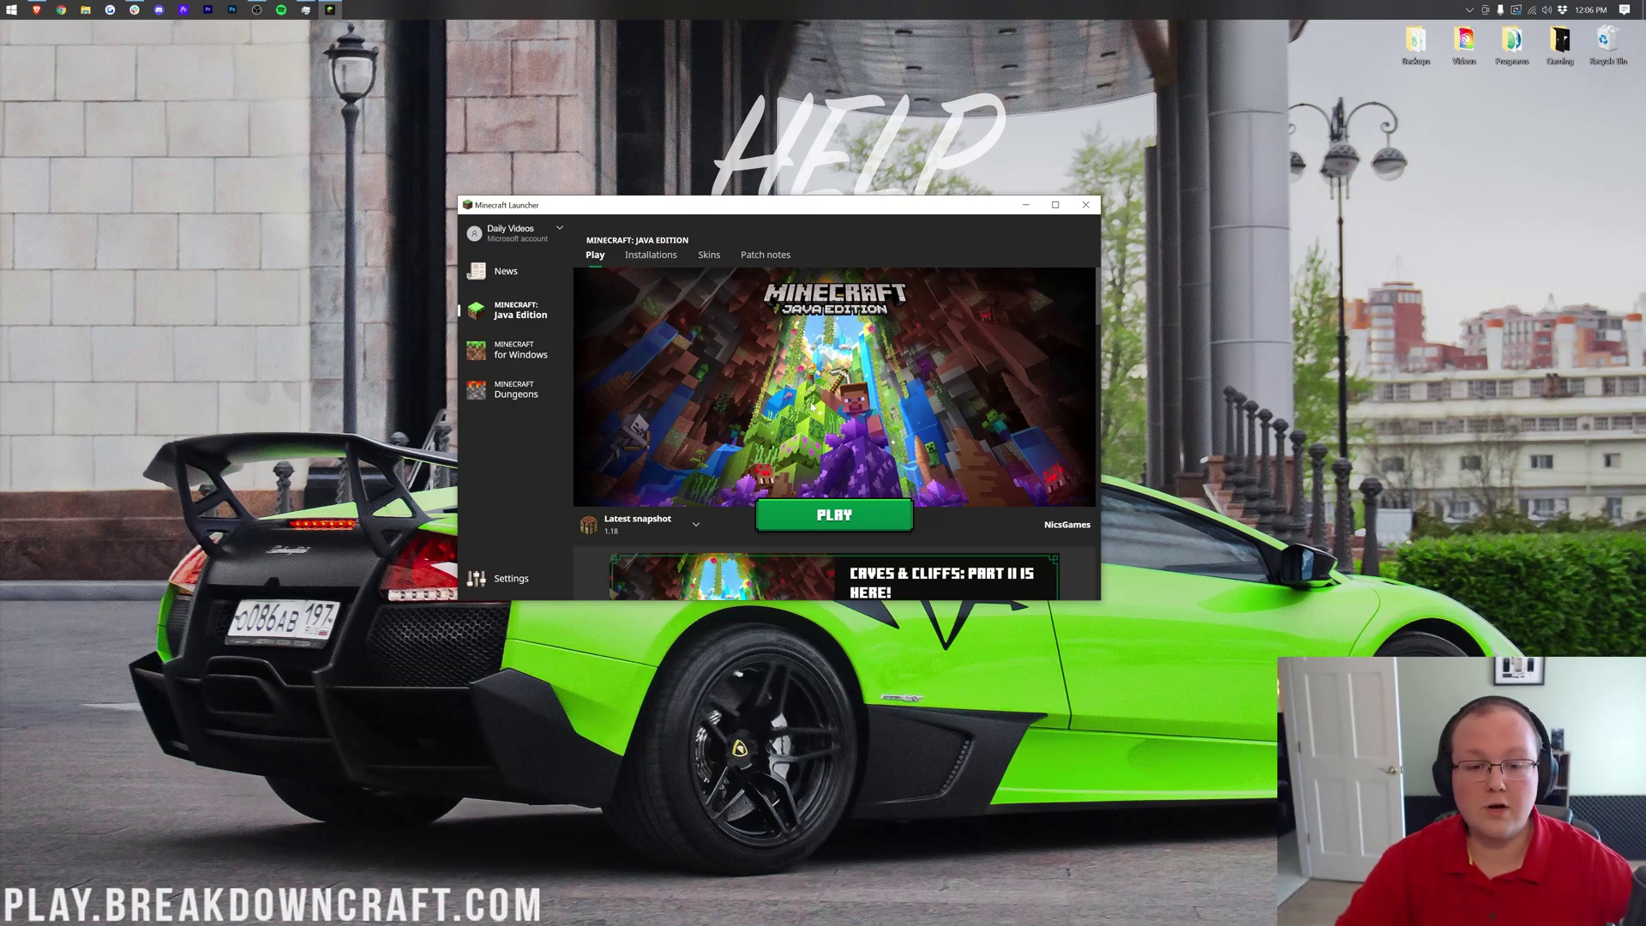
Choose Latest release as the Java Edition installation to play and check the other available installations.
left_click(669, 523)
left_click(635, 489)
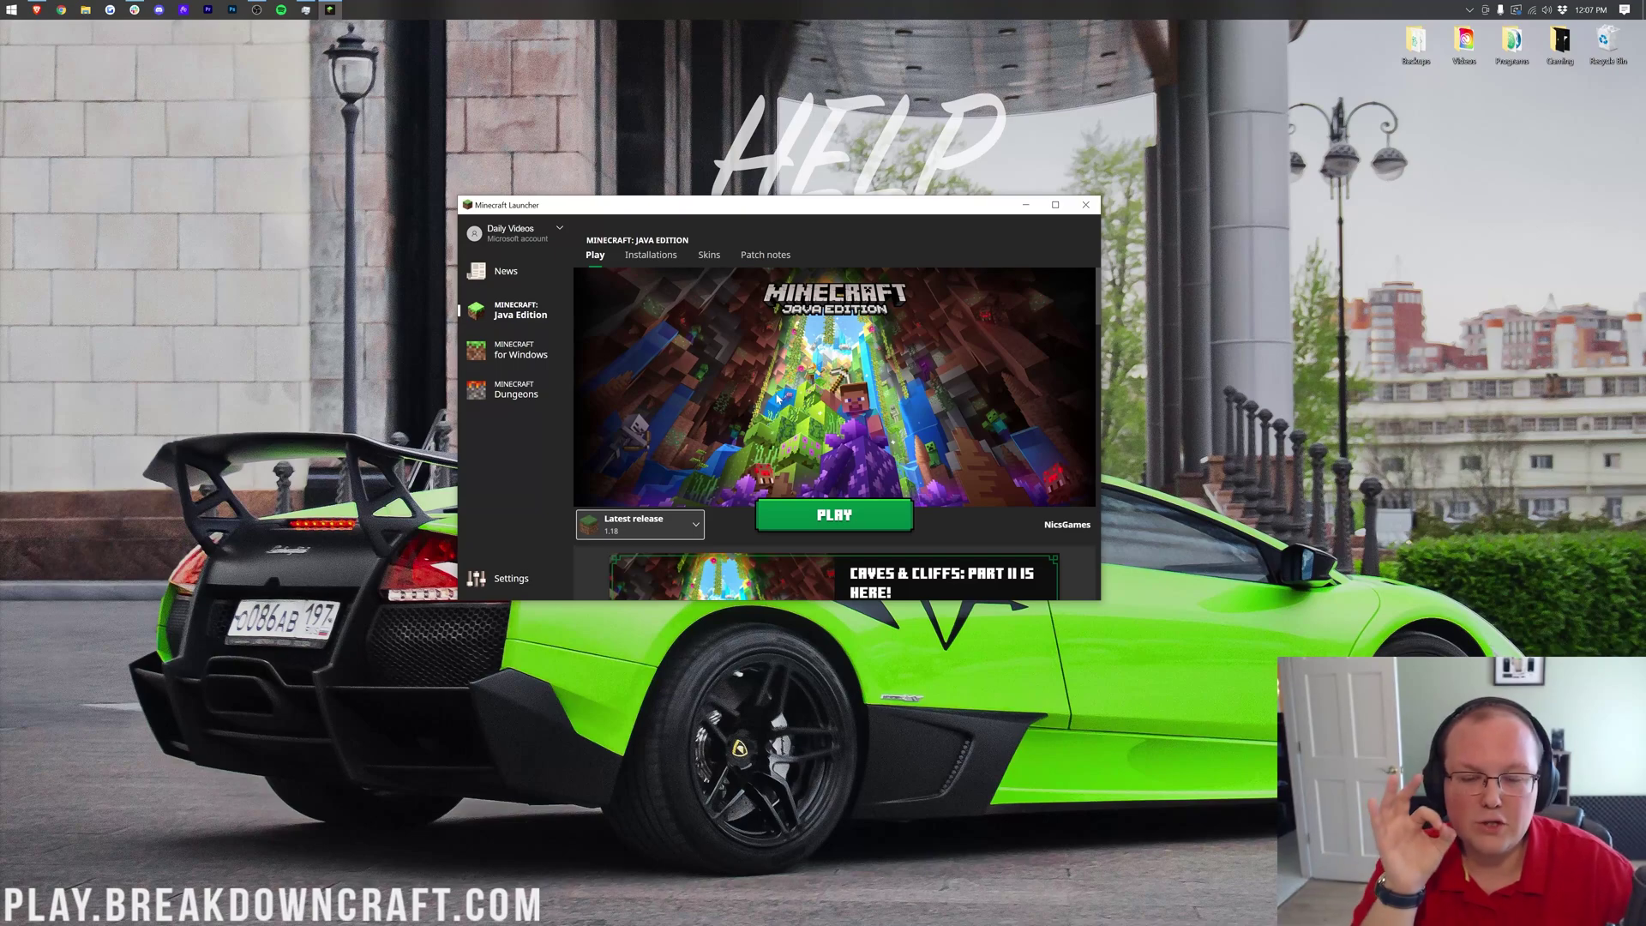
left_click(686, 524)
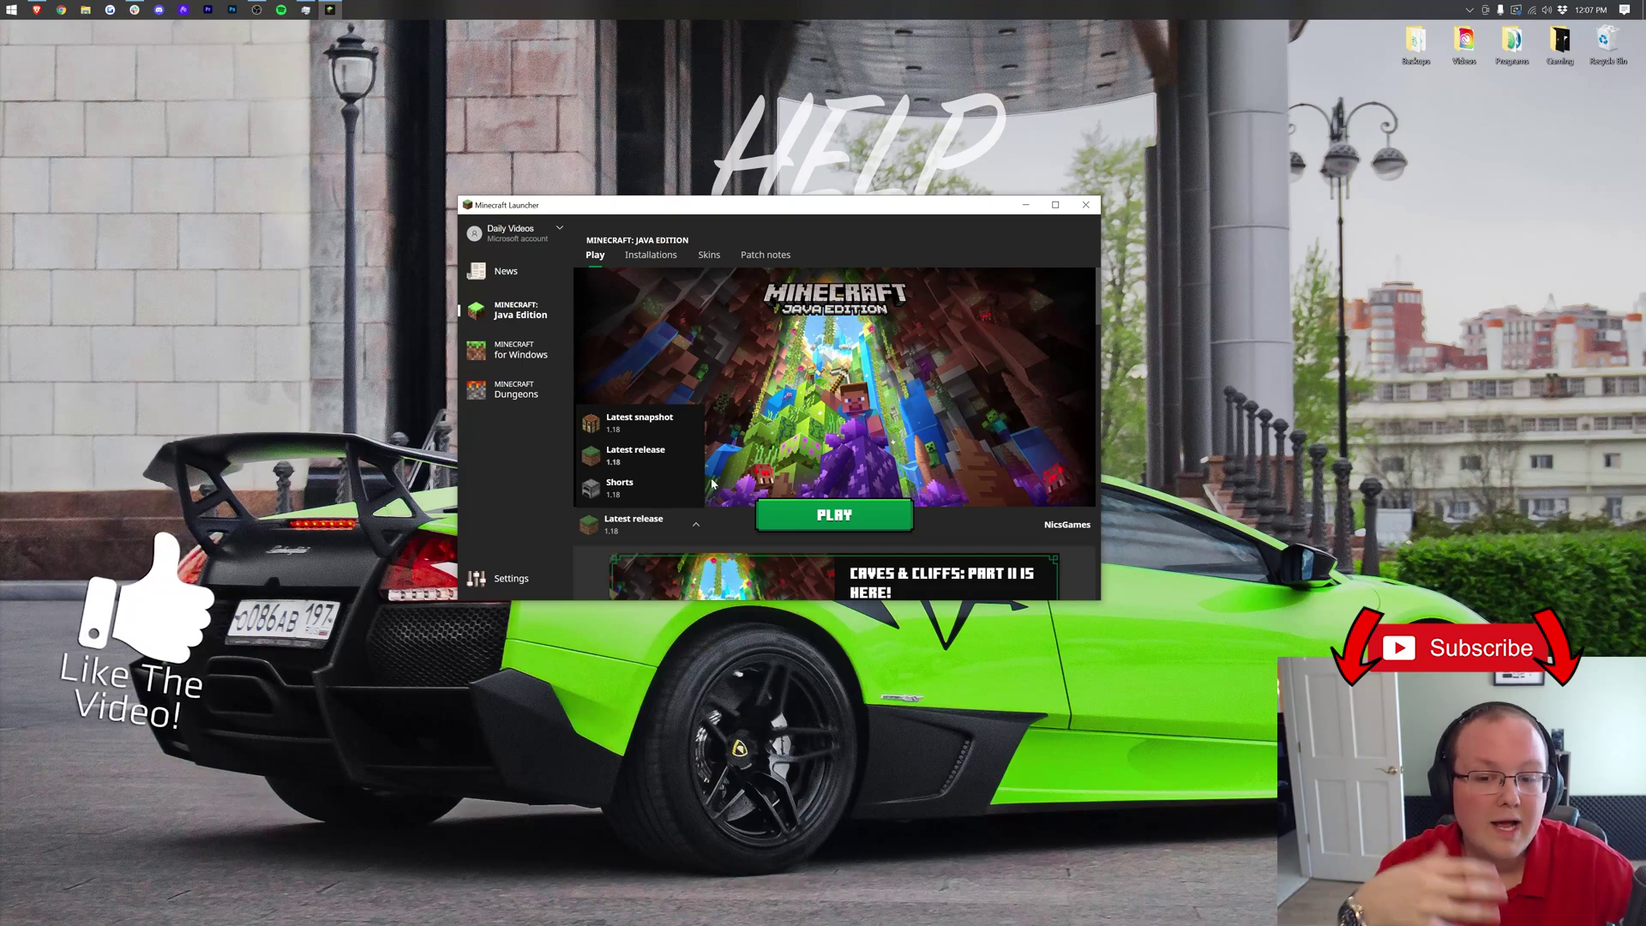
left_click(774, 418)
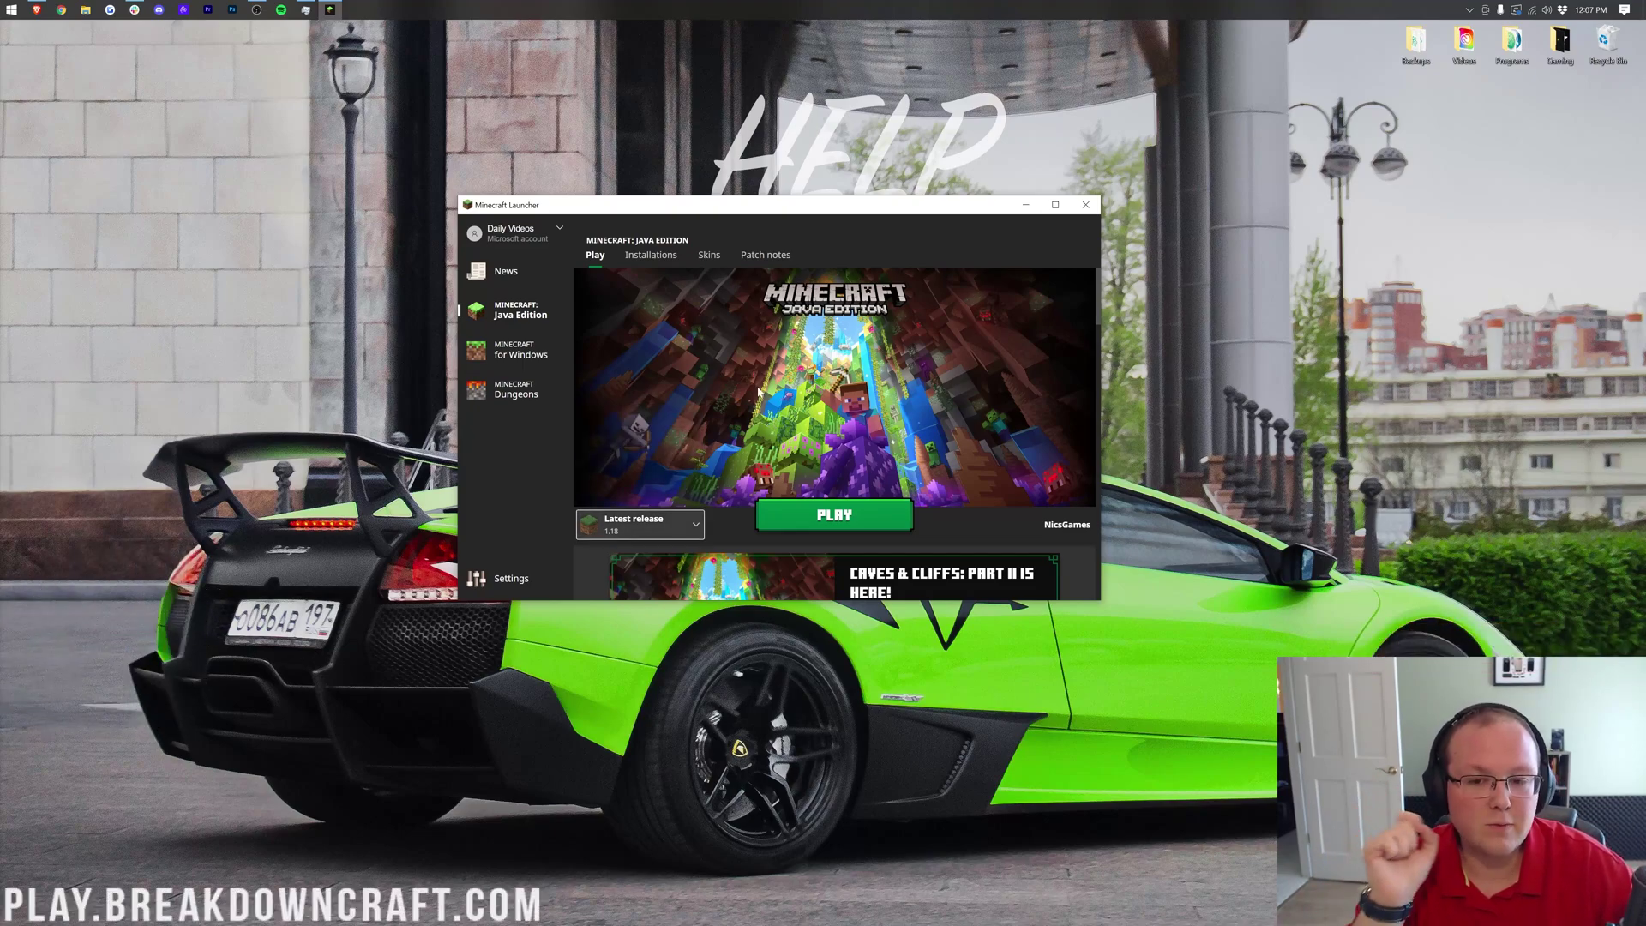
Start a new Java Edition installation and name it Play.BreakdownCraft.com.
left_click(652, 256)
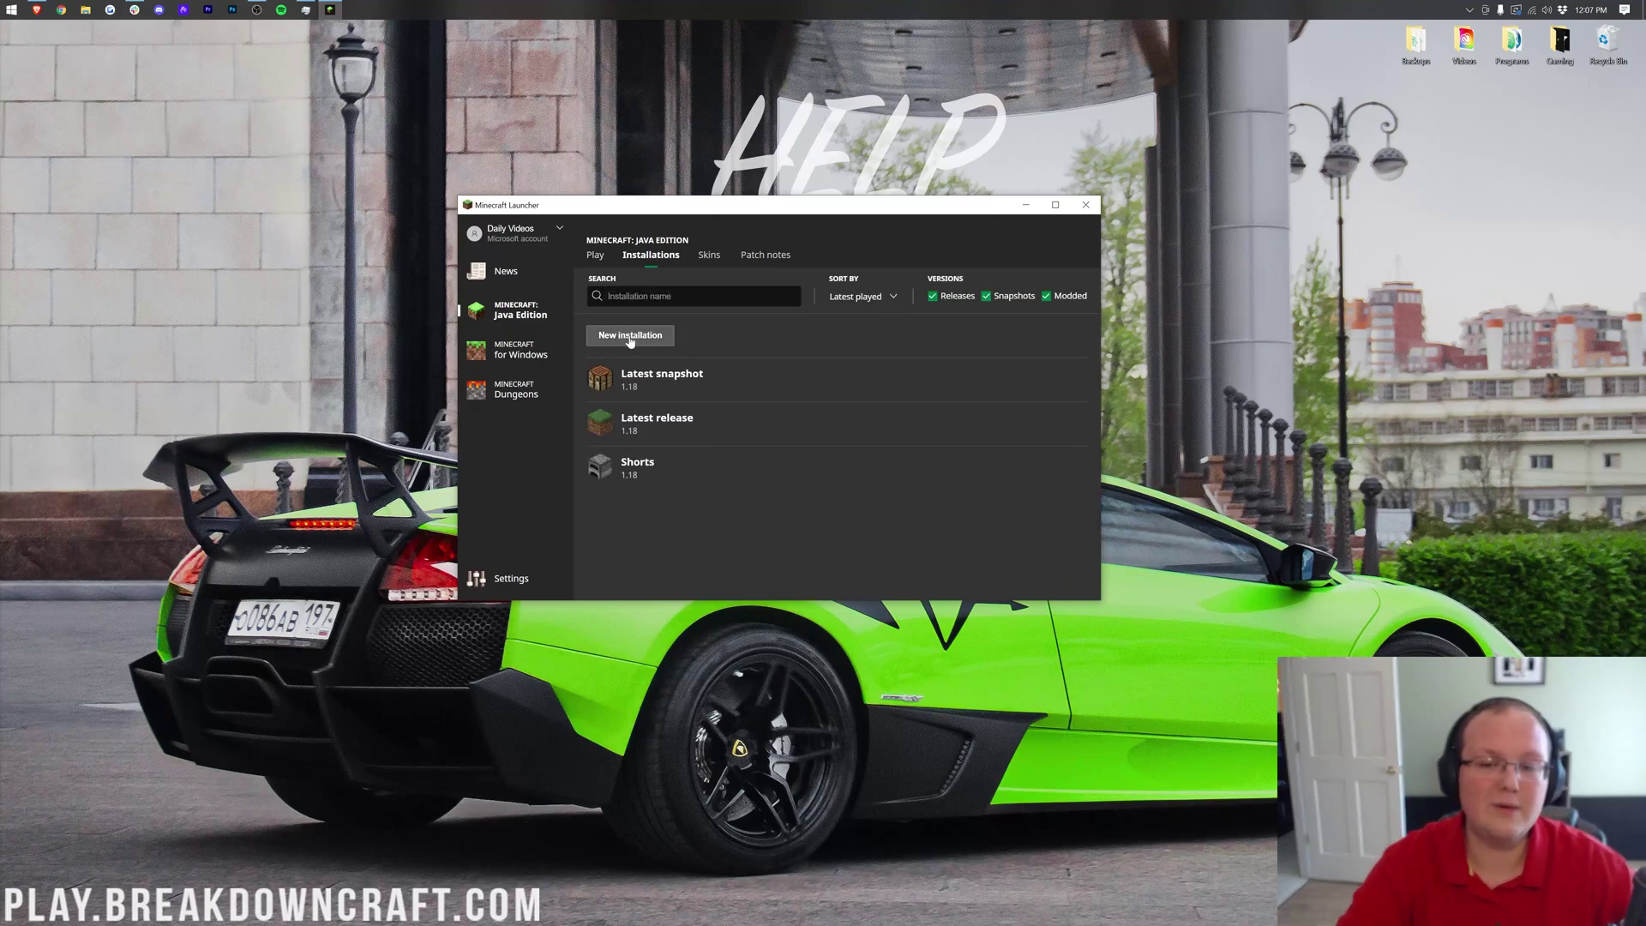
left_click(633, 334)
left_click(695, 342)
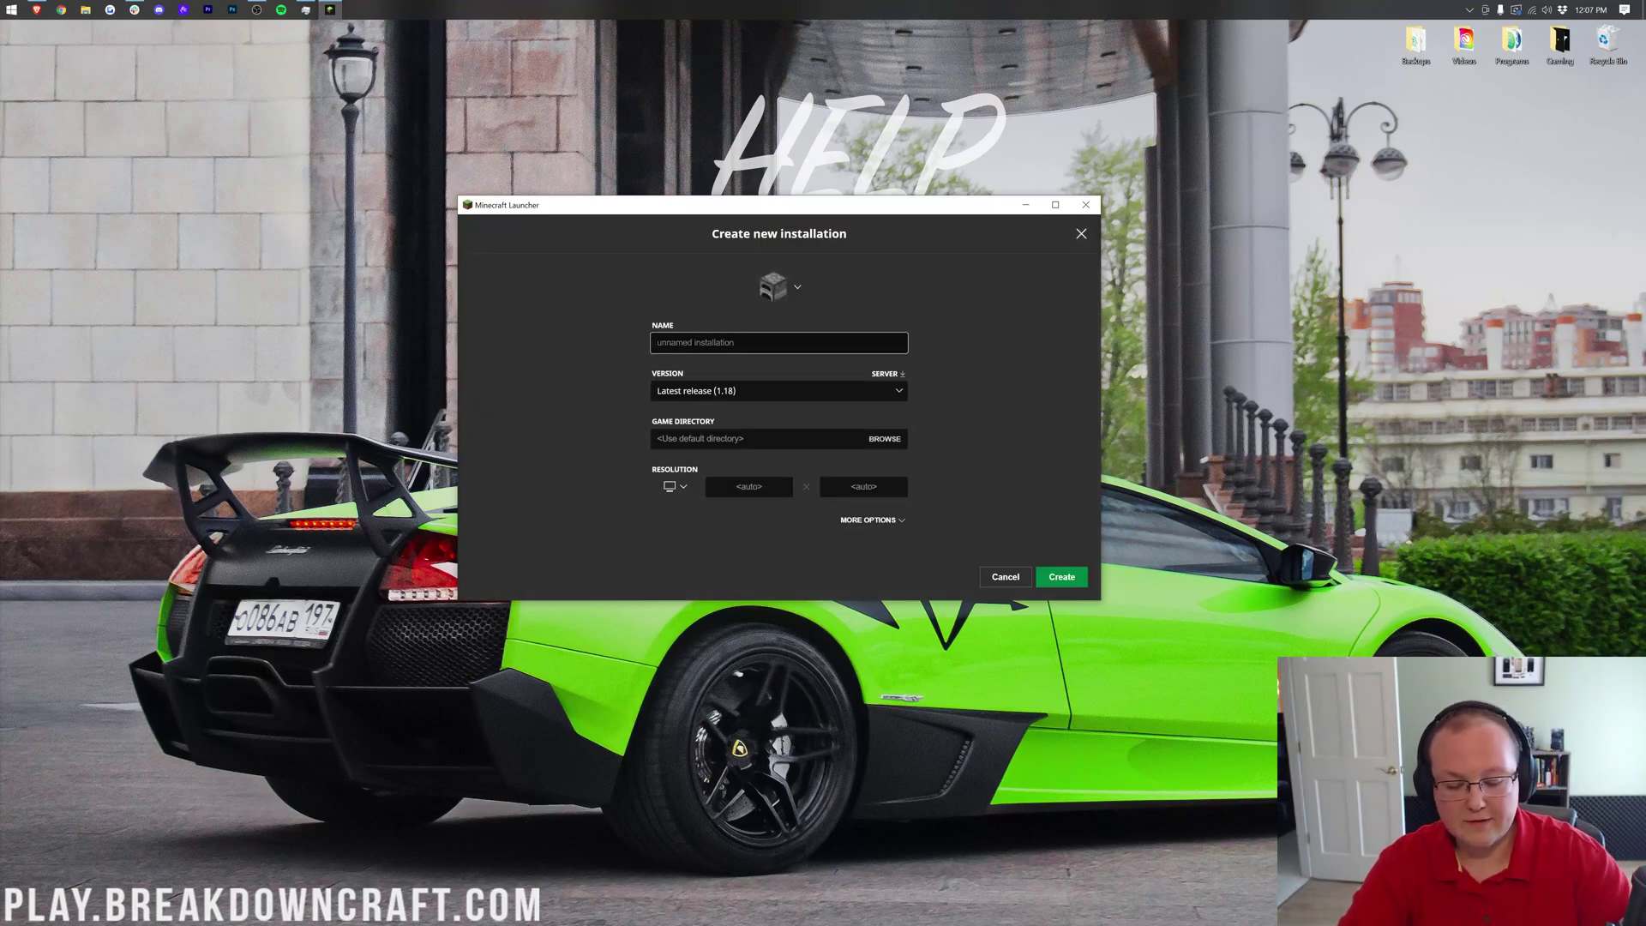
type("Play.Brea")
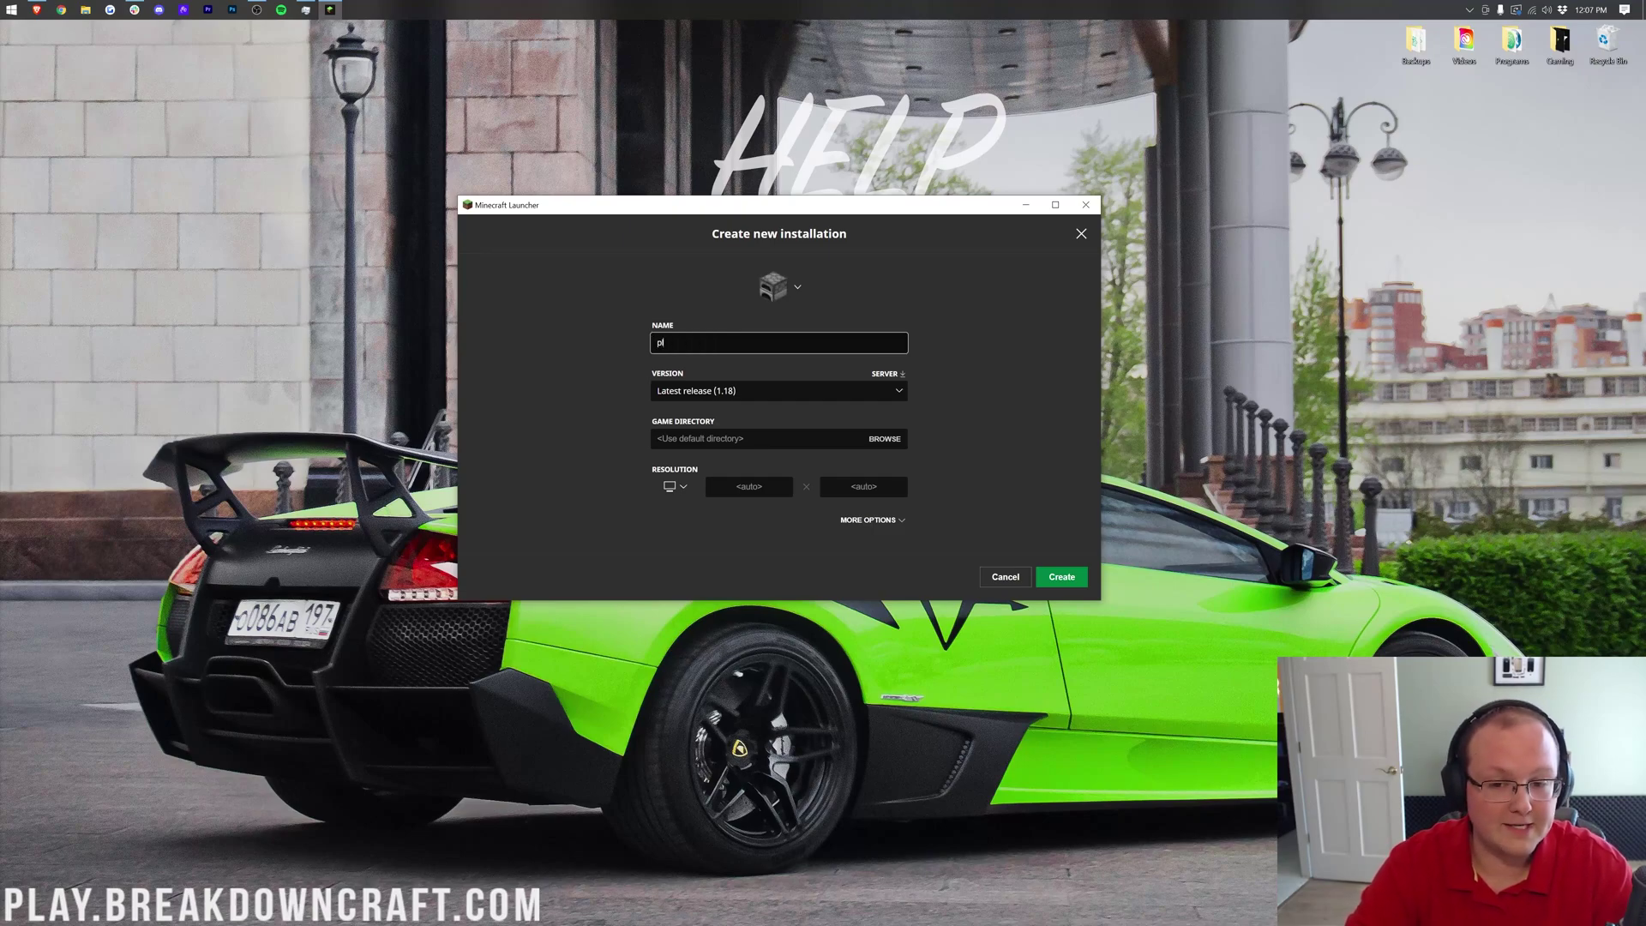
type("kdownCraft.com")
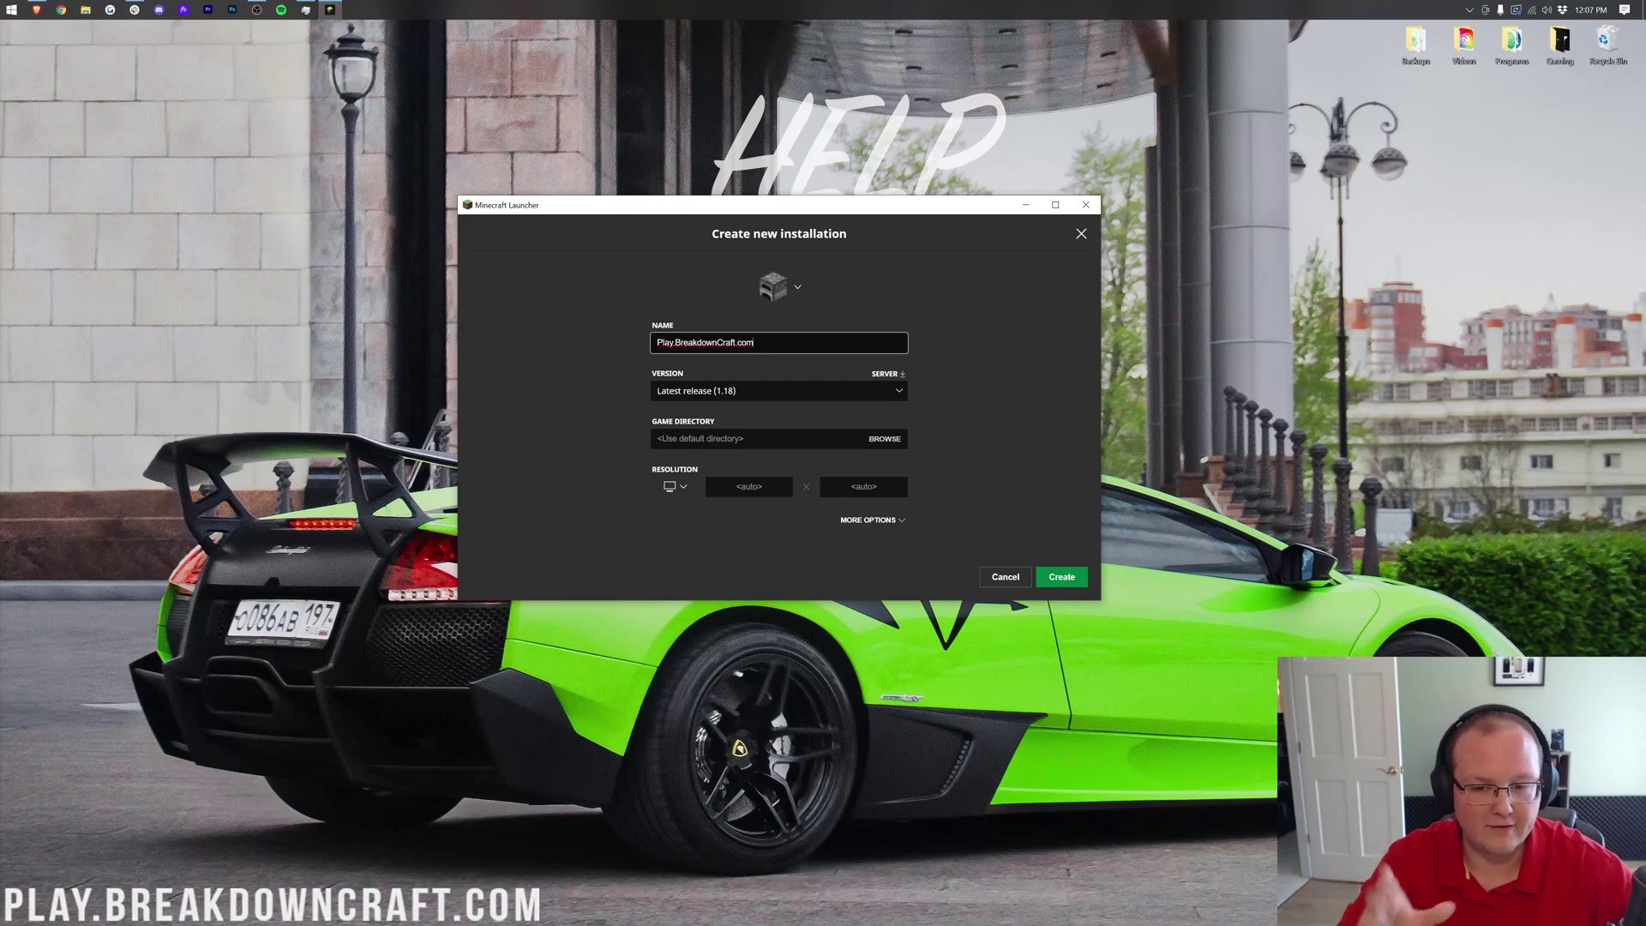
Set the new installation to release 1.18 with a 1920x1080 resolution and create it.
left_click(688, 391)
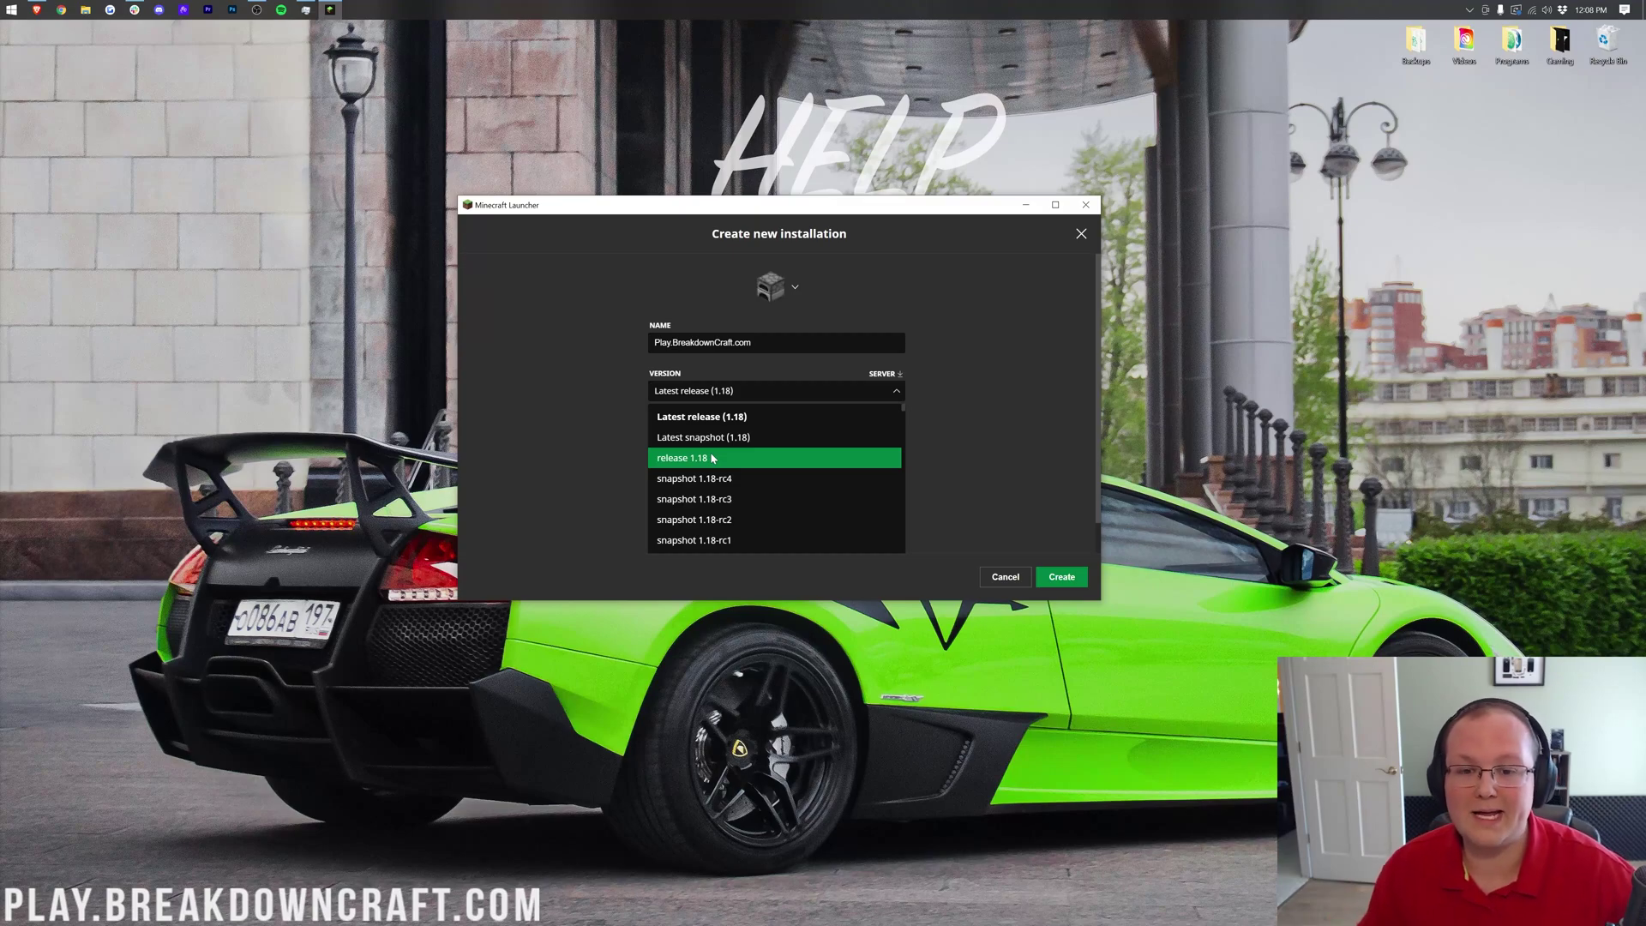
left_click(711, 459)
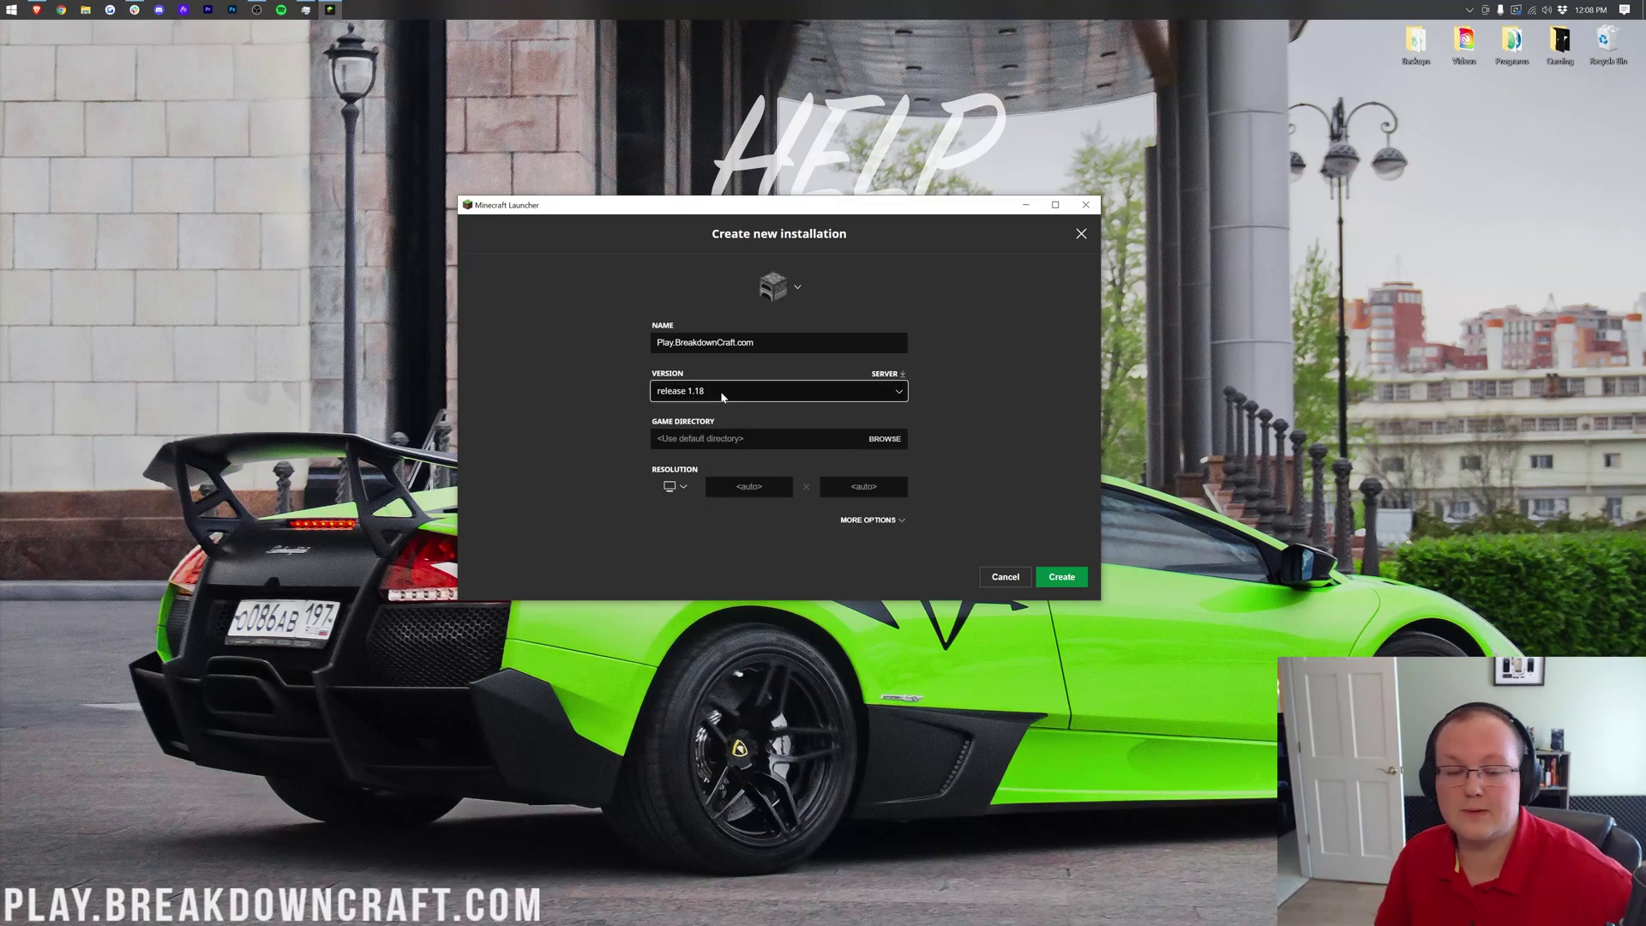
left_click(675, 486)
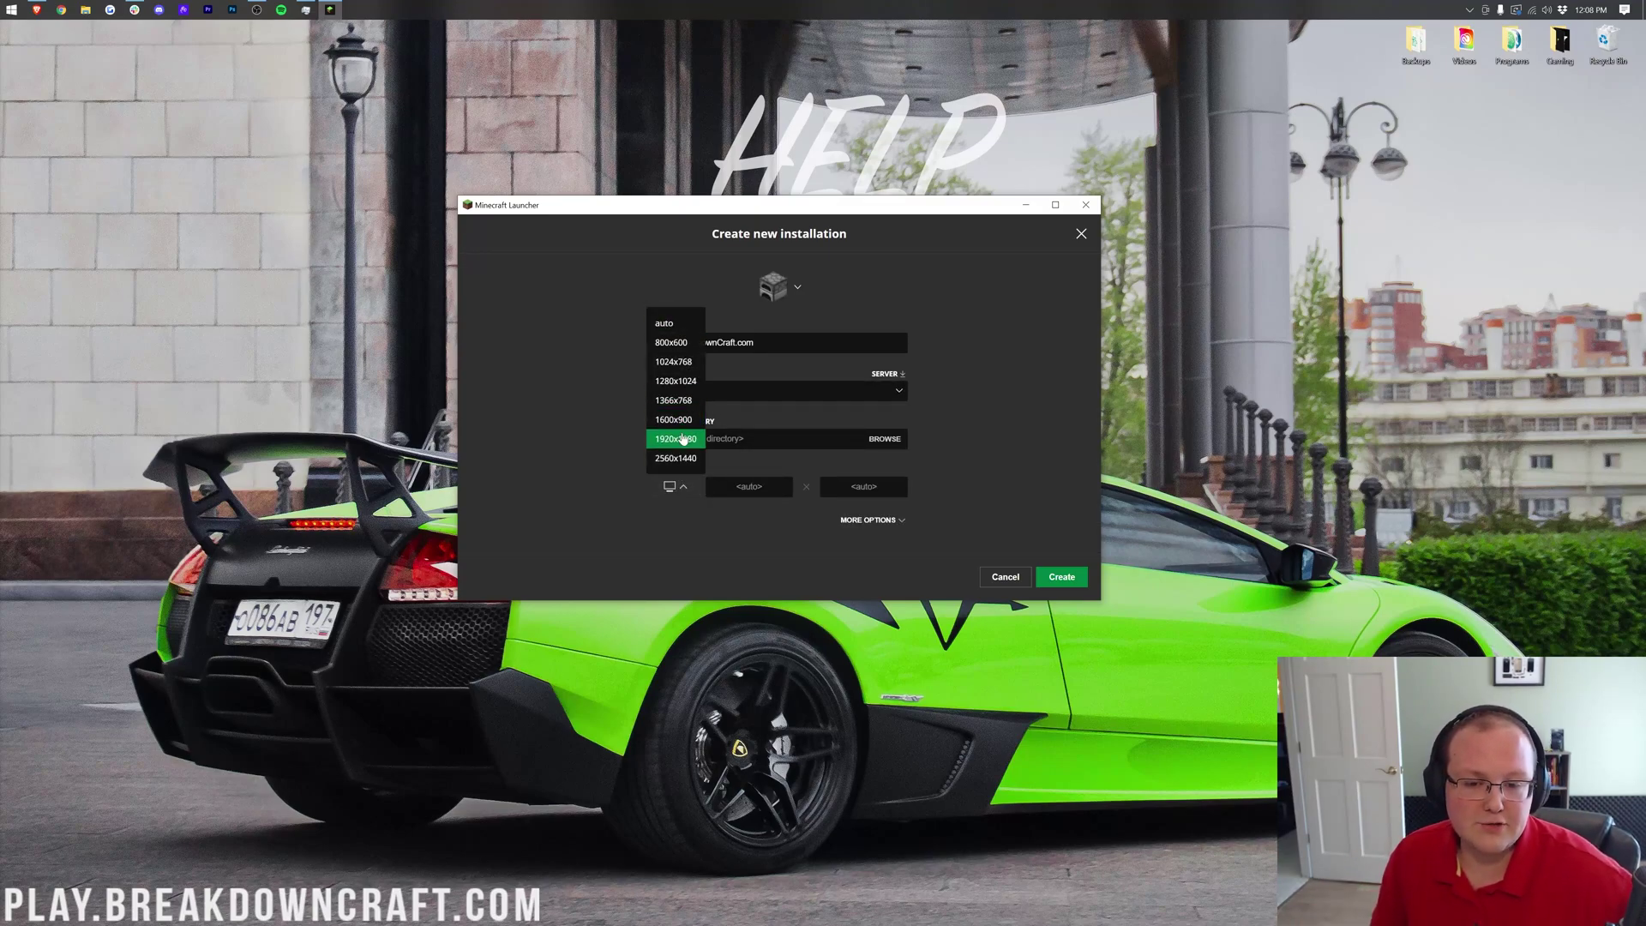
left_click(675, 436)
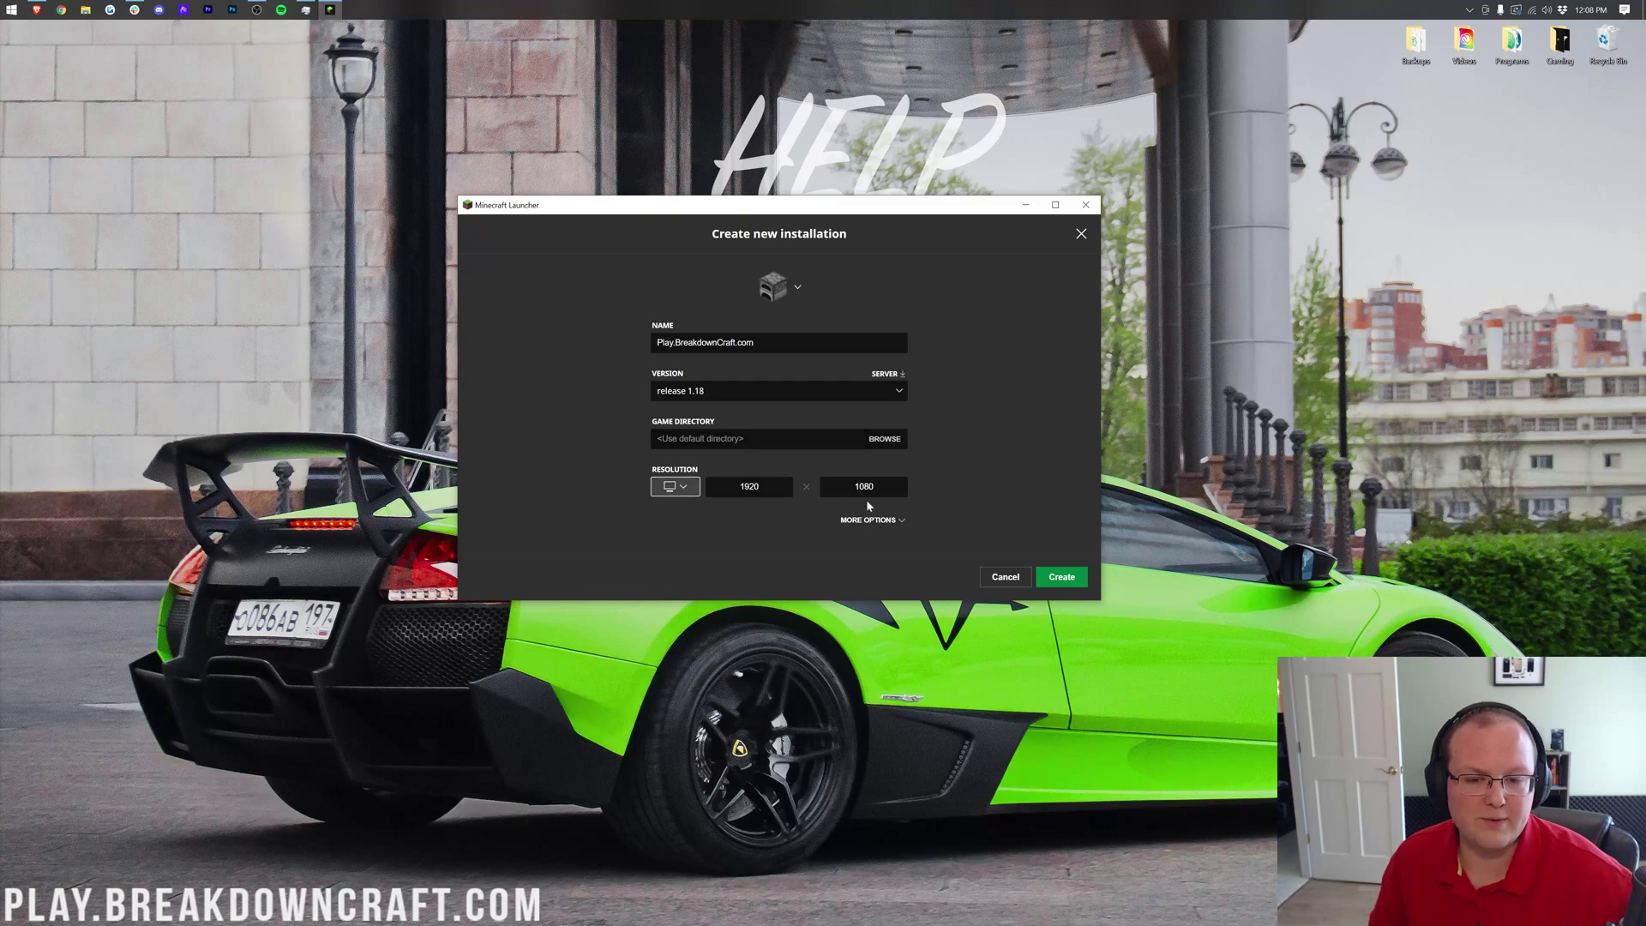
left_click(1052, 581)
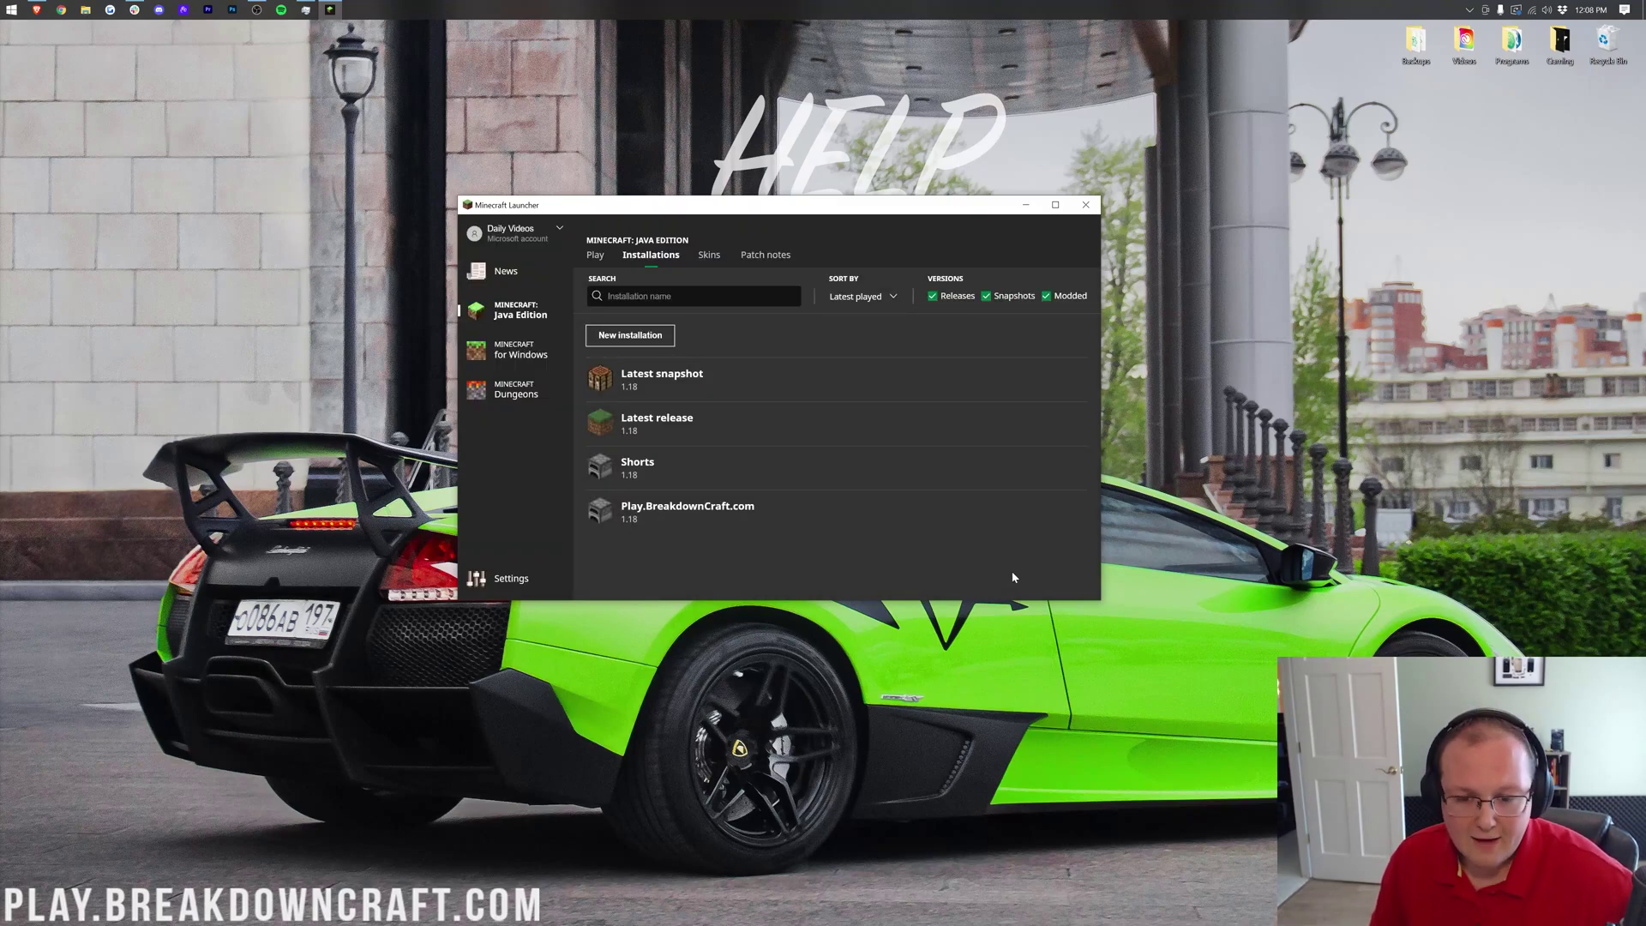
Launch Minecraft with the Play.BreakdownCraft.com installation and switch the game to full screen.
mouse_move(855, 525)
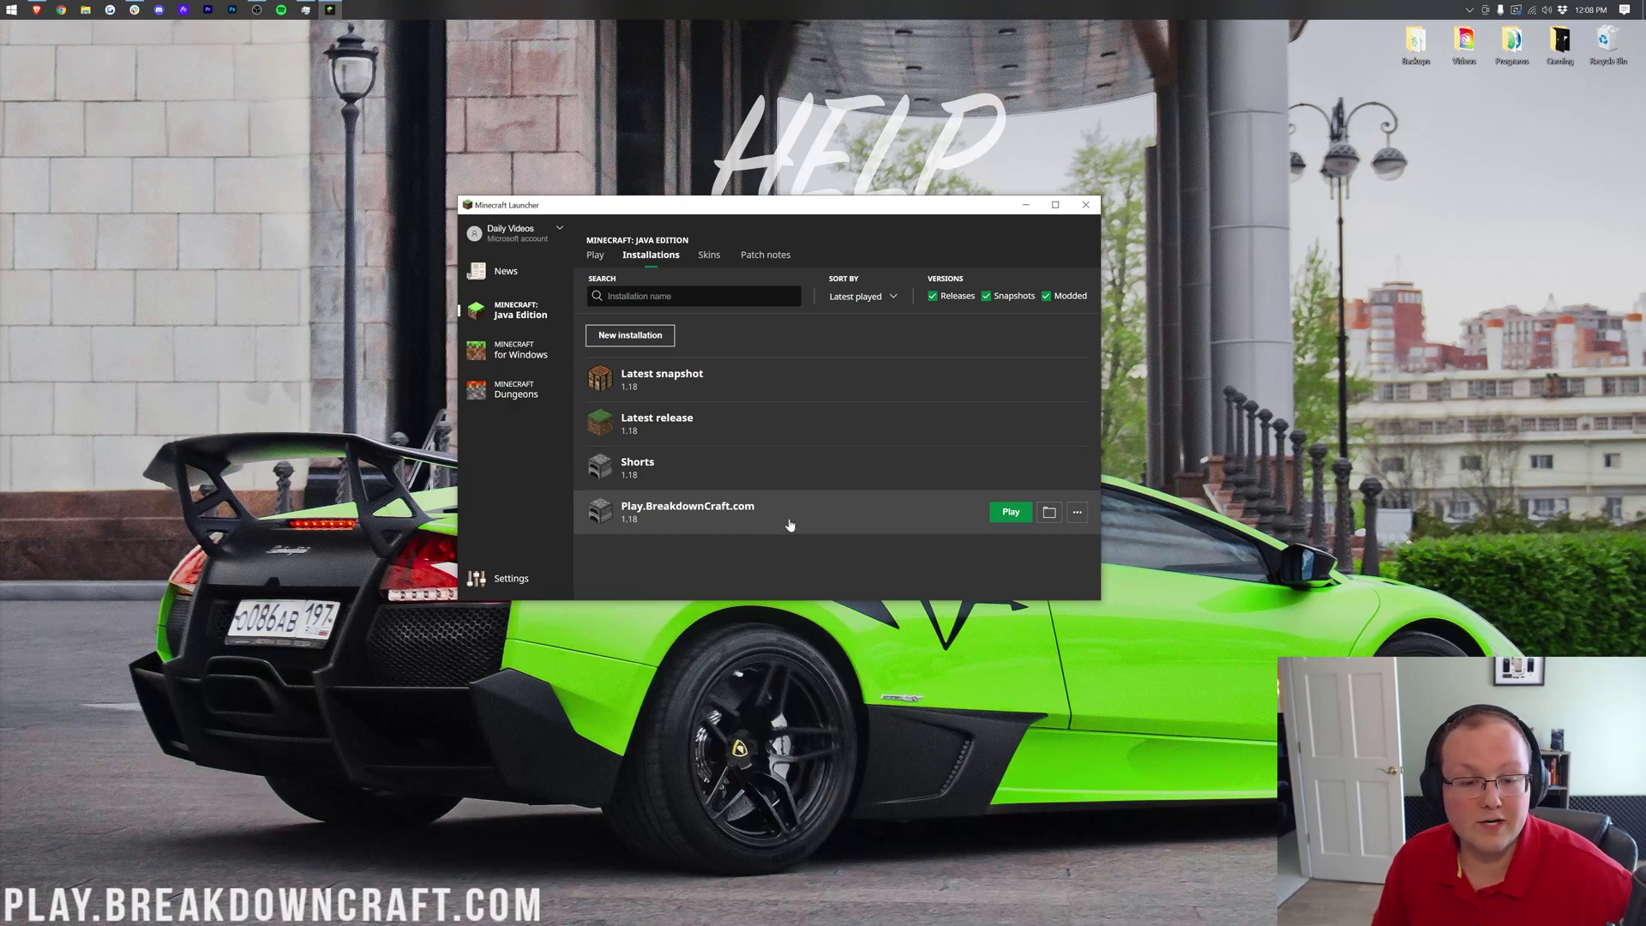
left_click(596, 256)
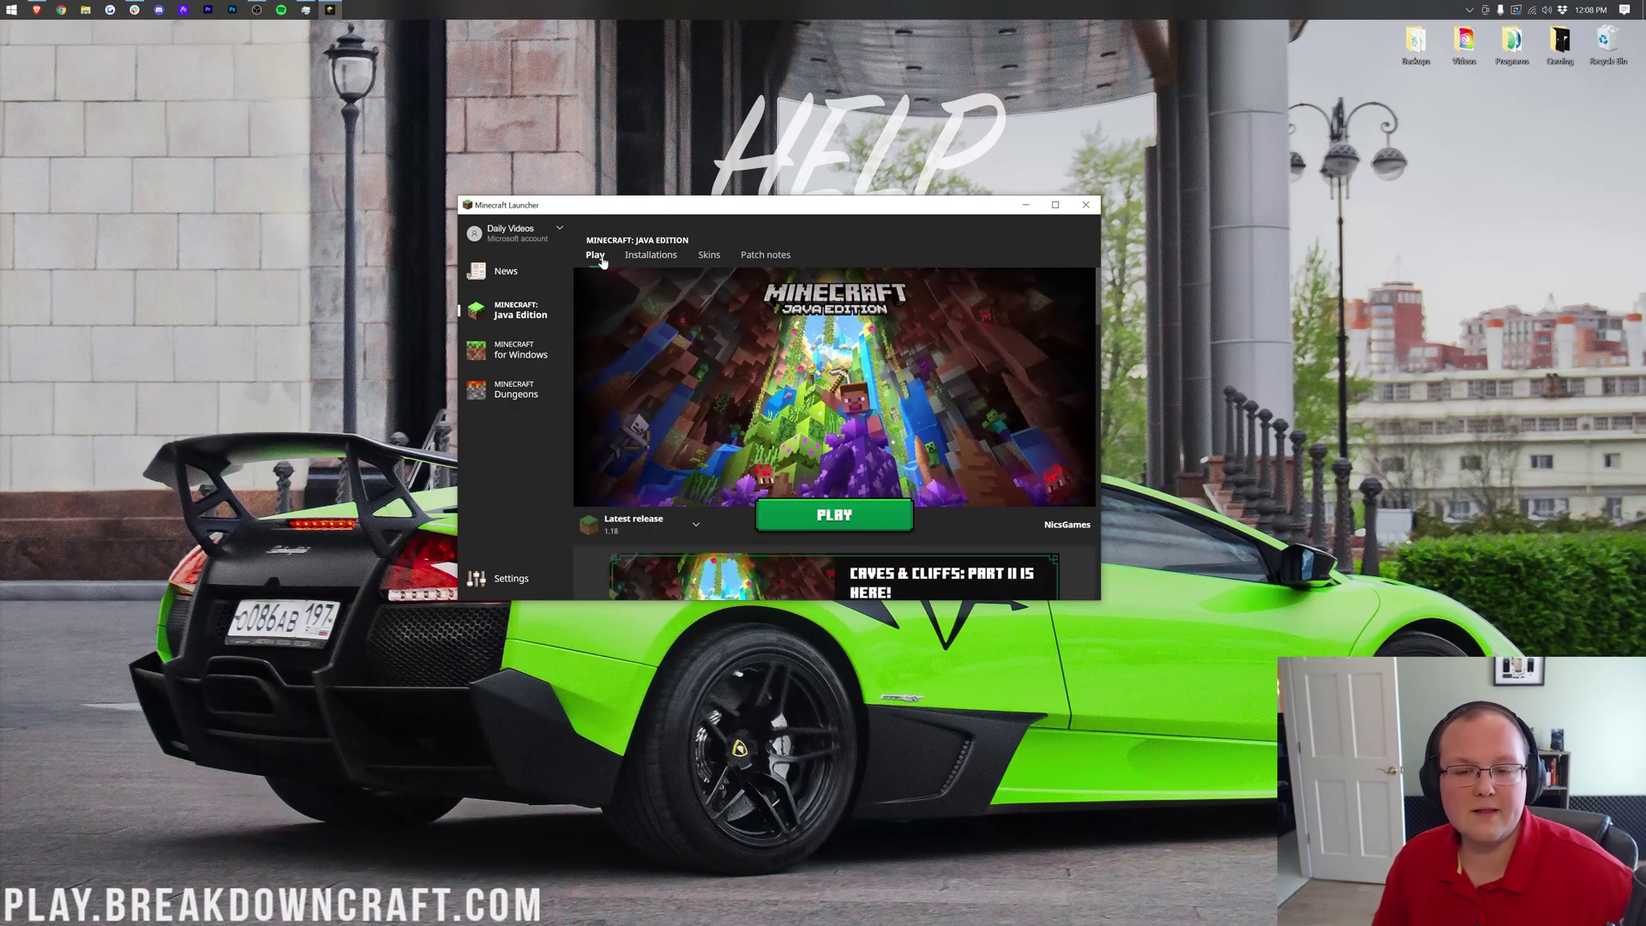
left_click(696, 527)
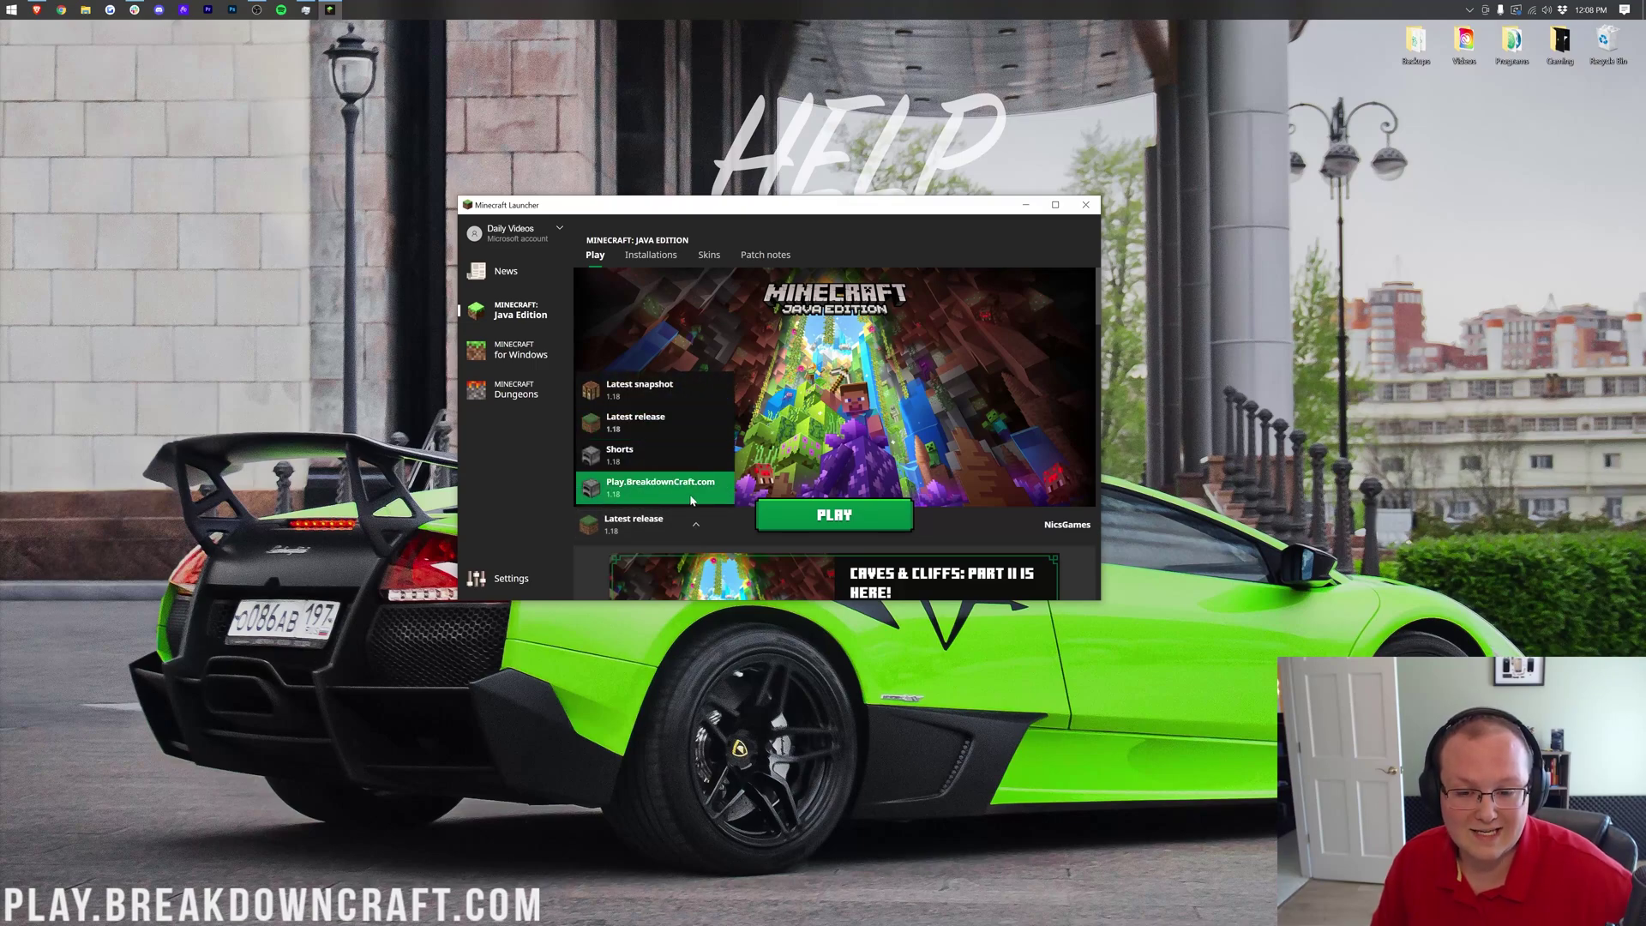
left_click(655, 499)
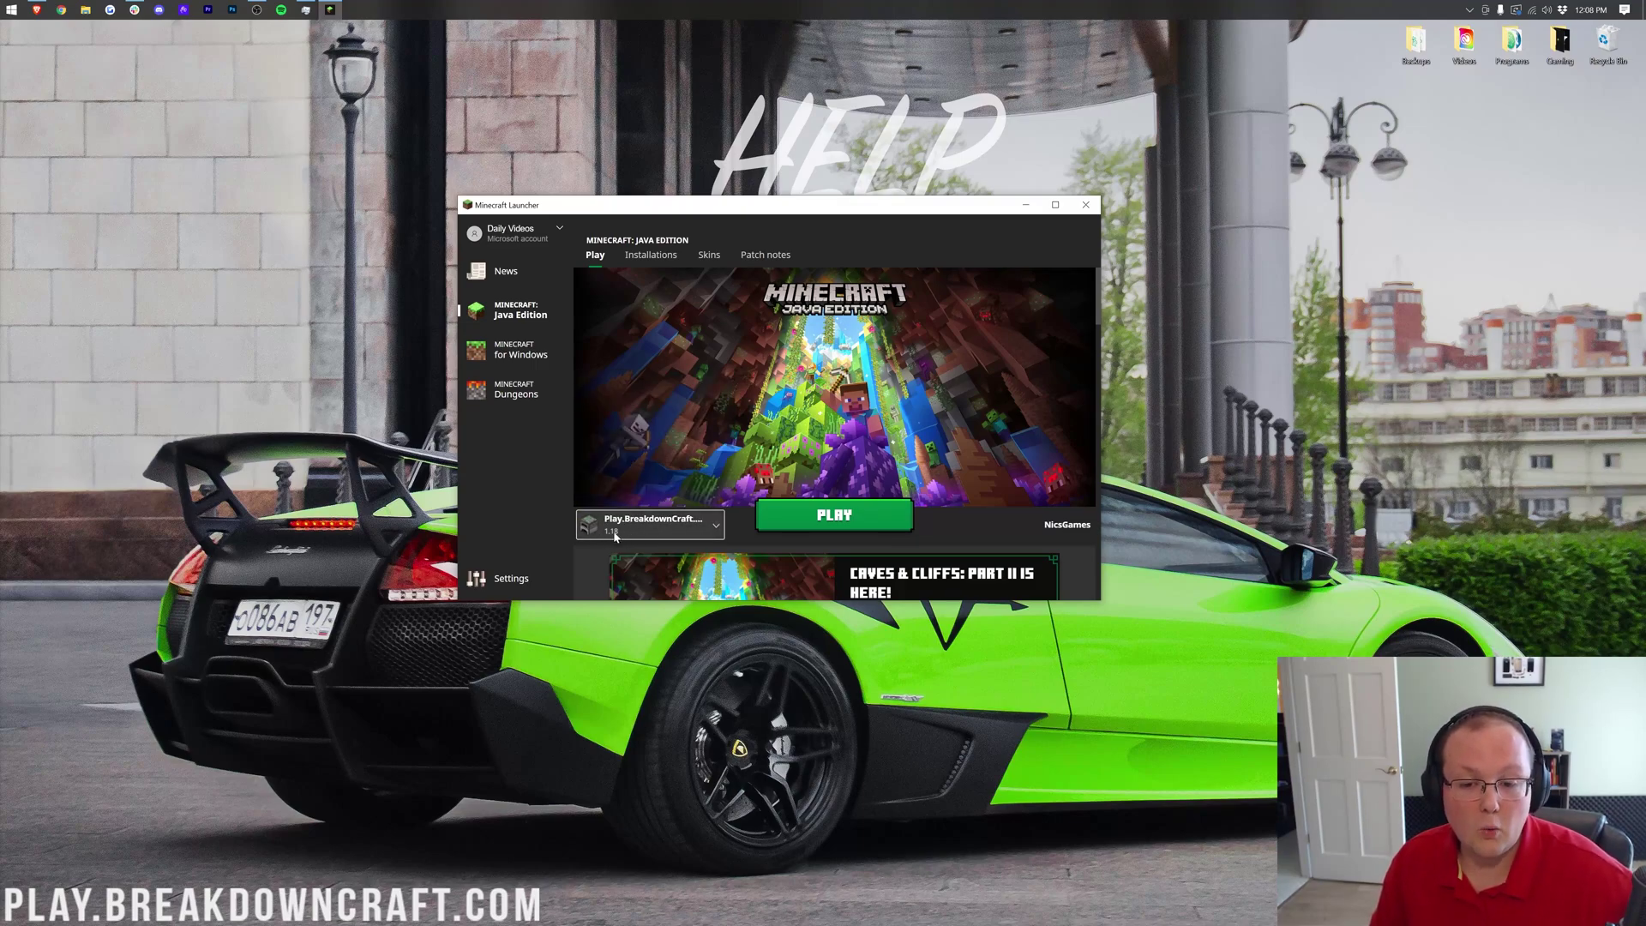
left_click(830, 527)
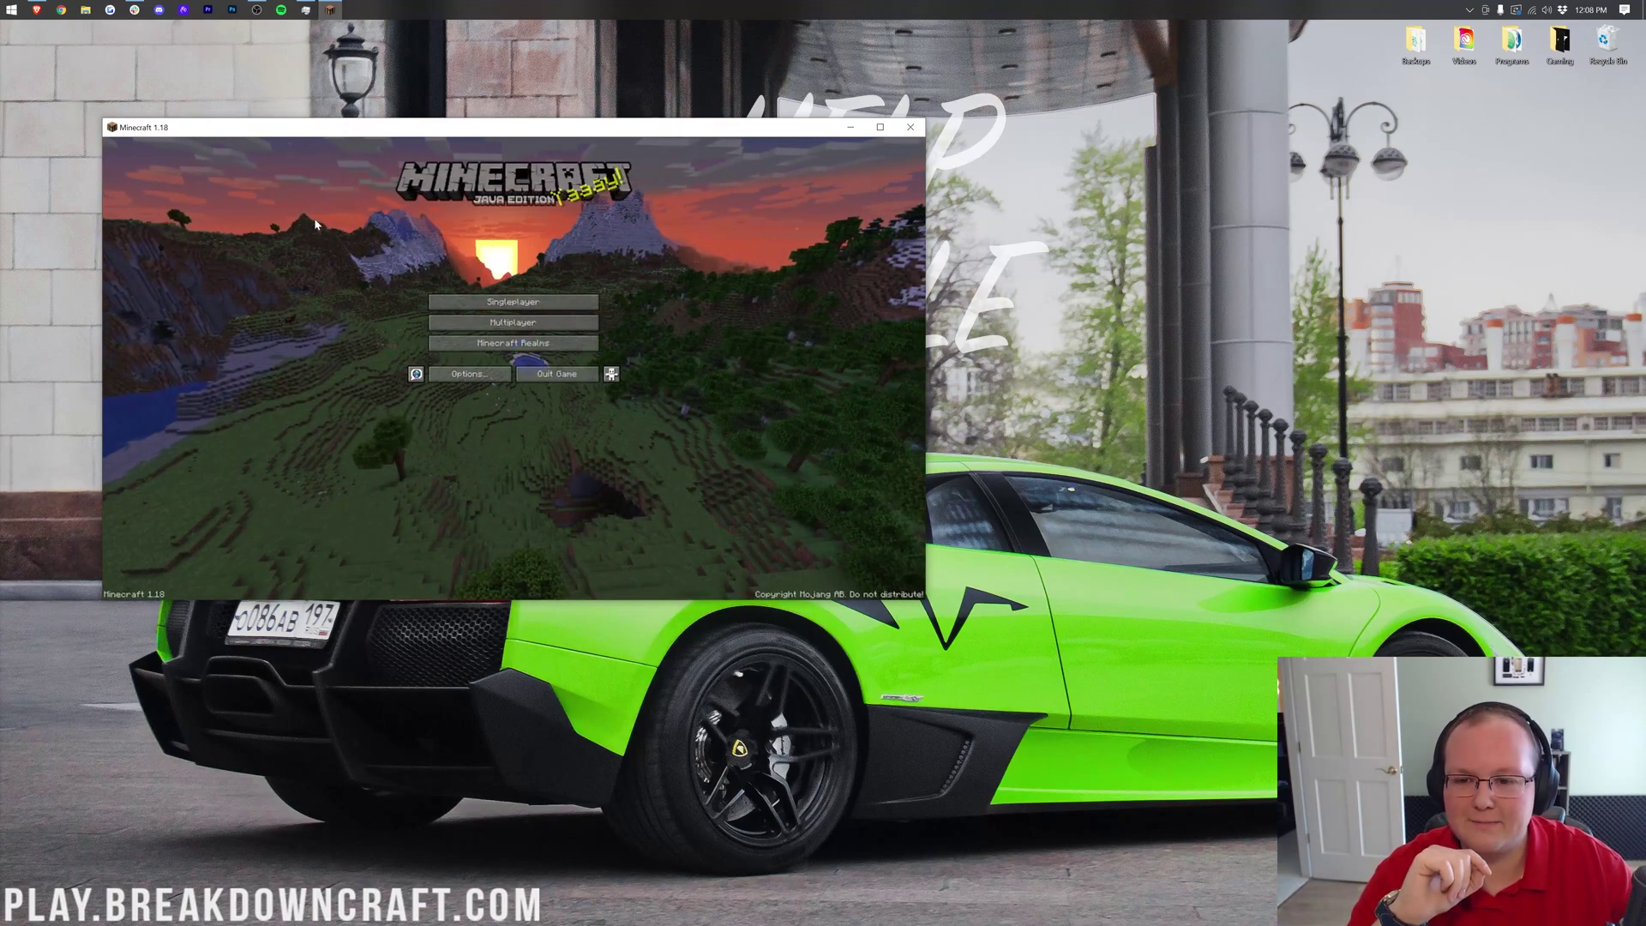
key("F11")
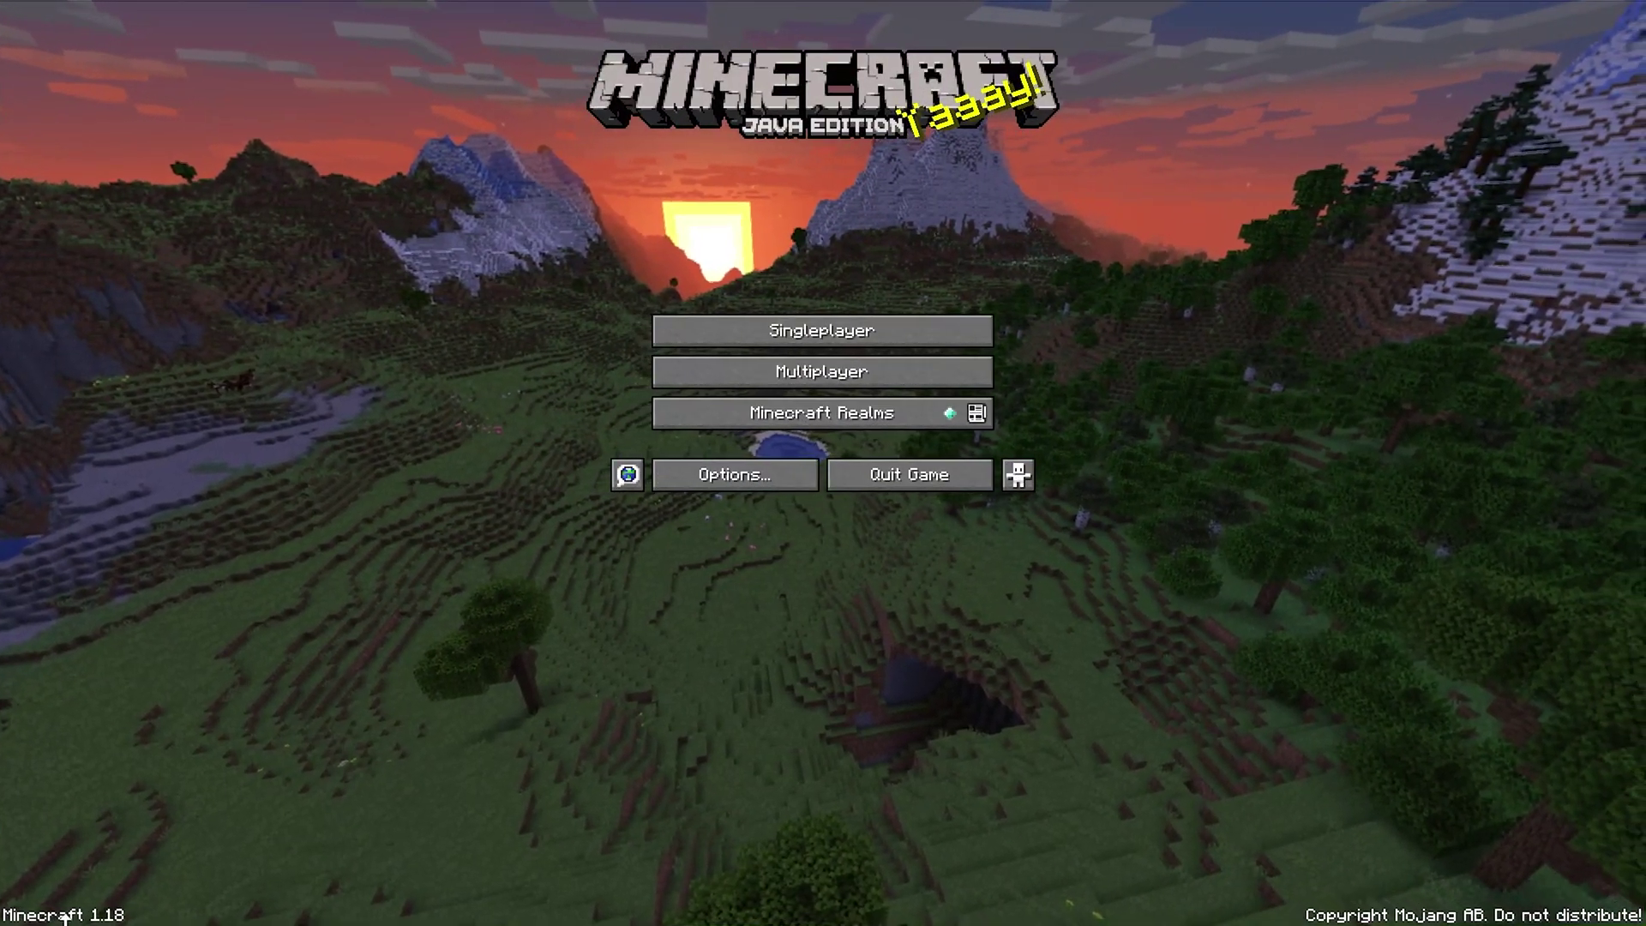
Look over the multiplayer server list and the game's Video Settings.
left_click(818, 379)
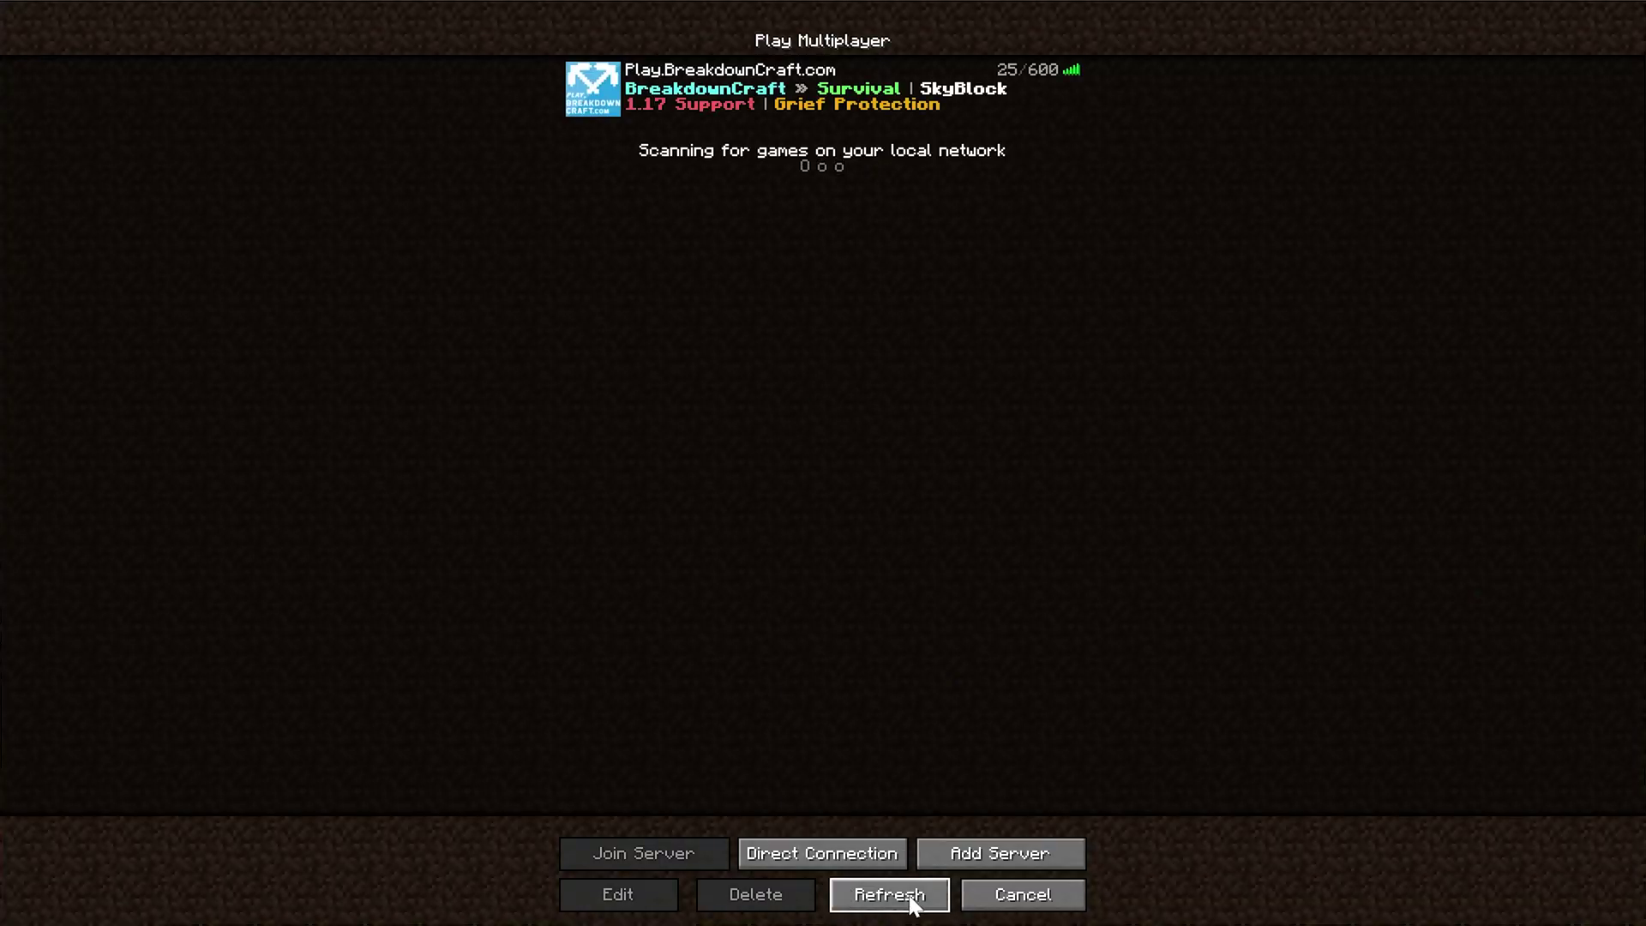
key("Escape")
left_click(720, 471)
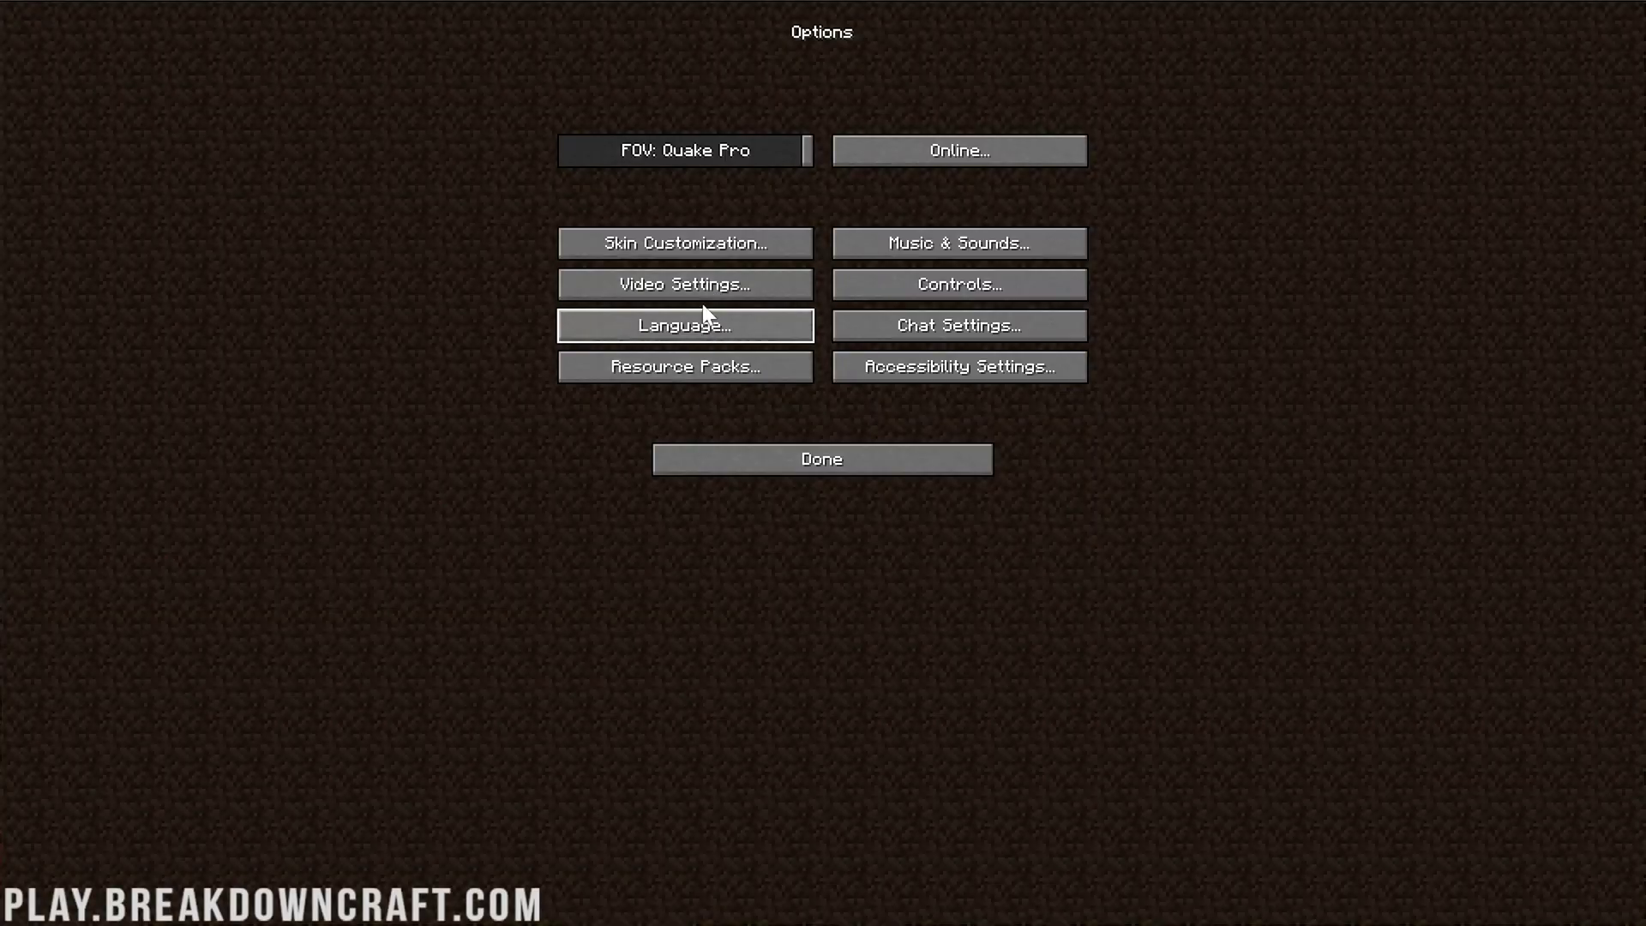
left_click(691, 280)
left_click(731, 334)
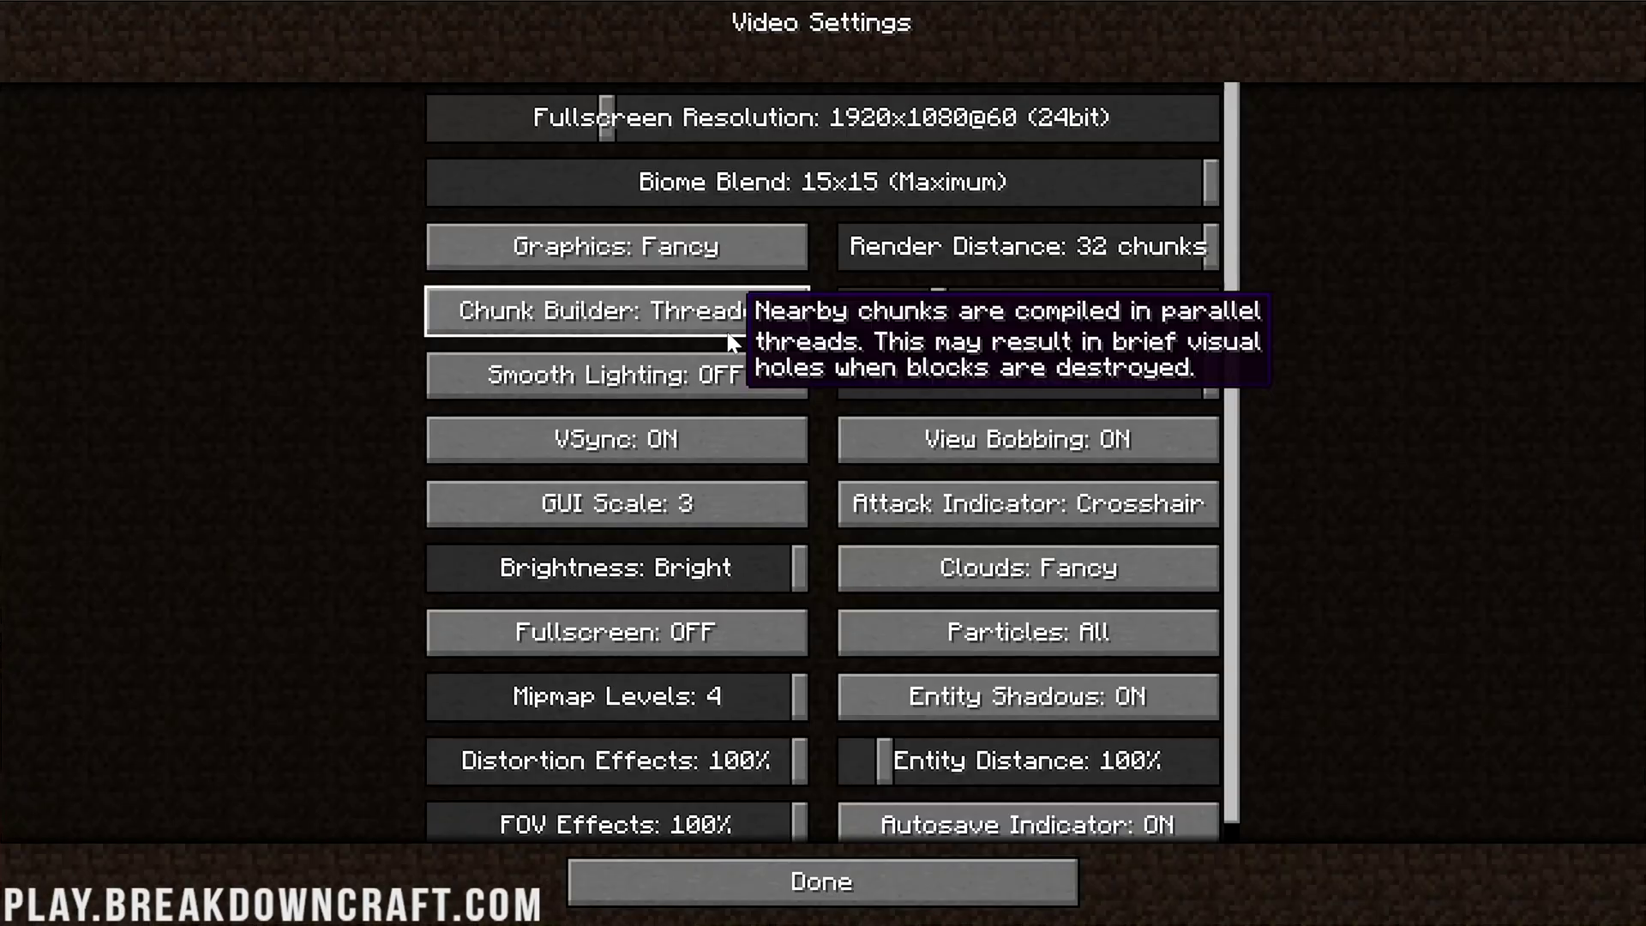
key("Escape")
key("Escape")
left_click(836, 378)
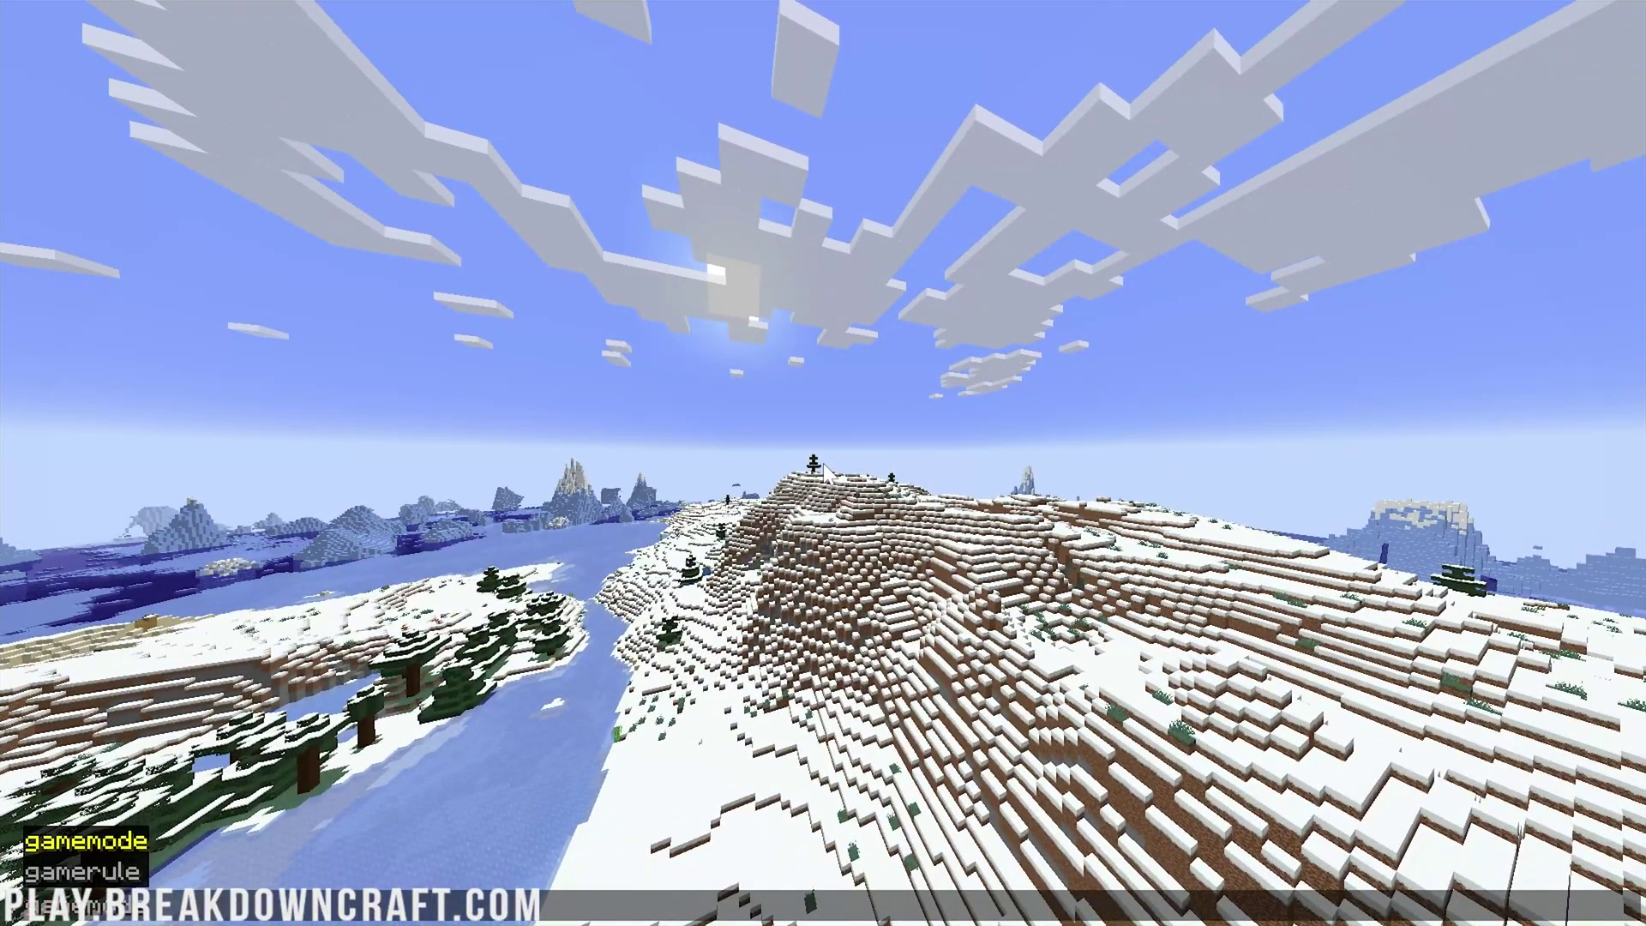
Switch the game mode to spectator in the single-player world and fly below ground to explore the caves.
type("mode spectator")
key("Return")
key("w")
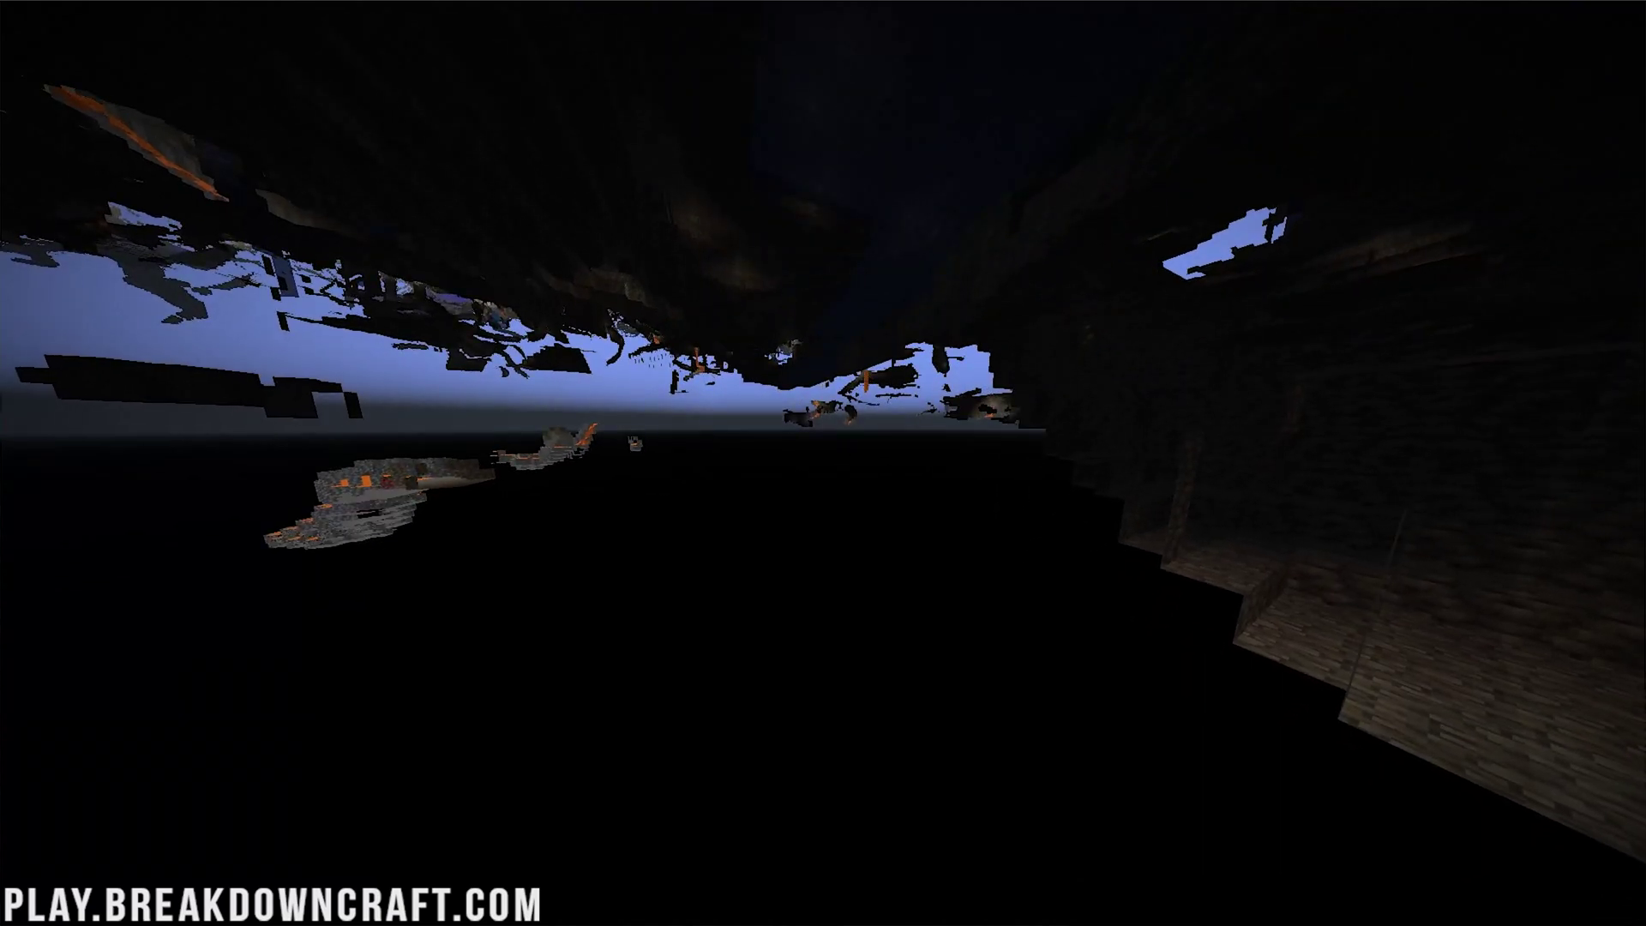
key("F2")
key("F3")
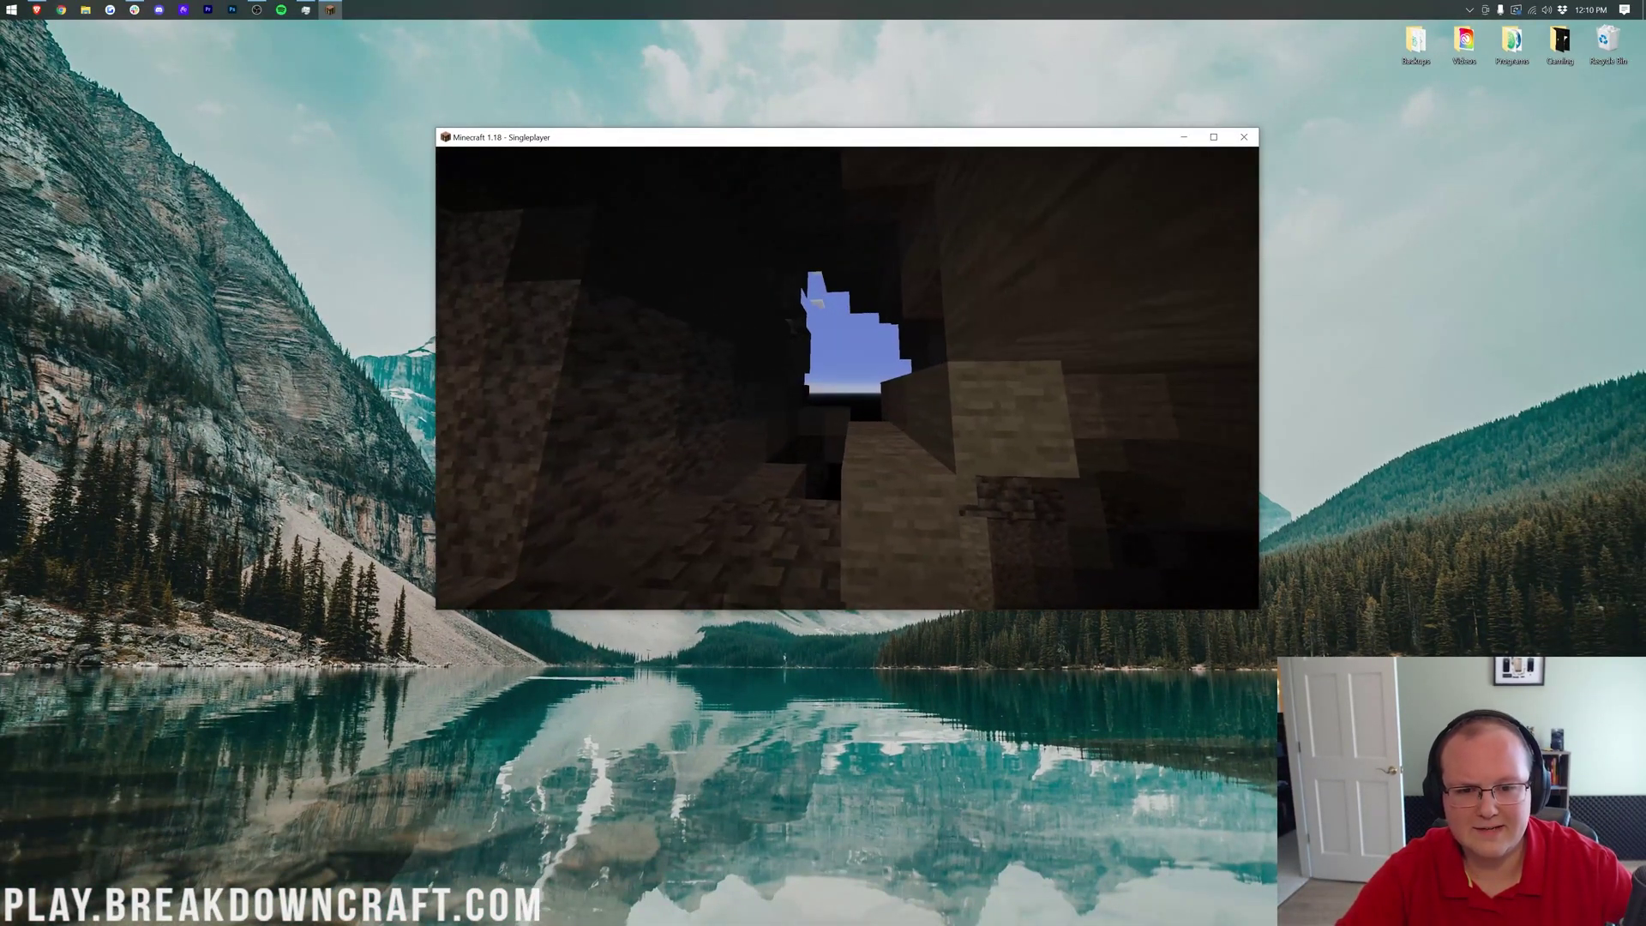
Pause the single-player world and close the Minecraft 1.18 game window.
key("Escape")
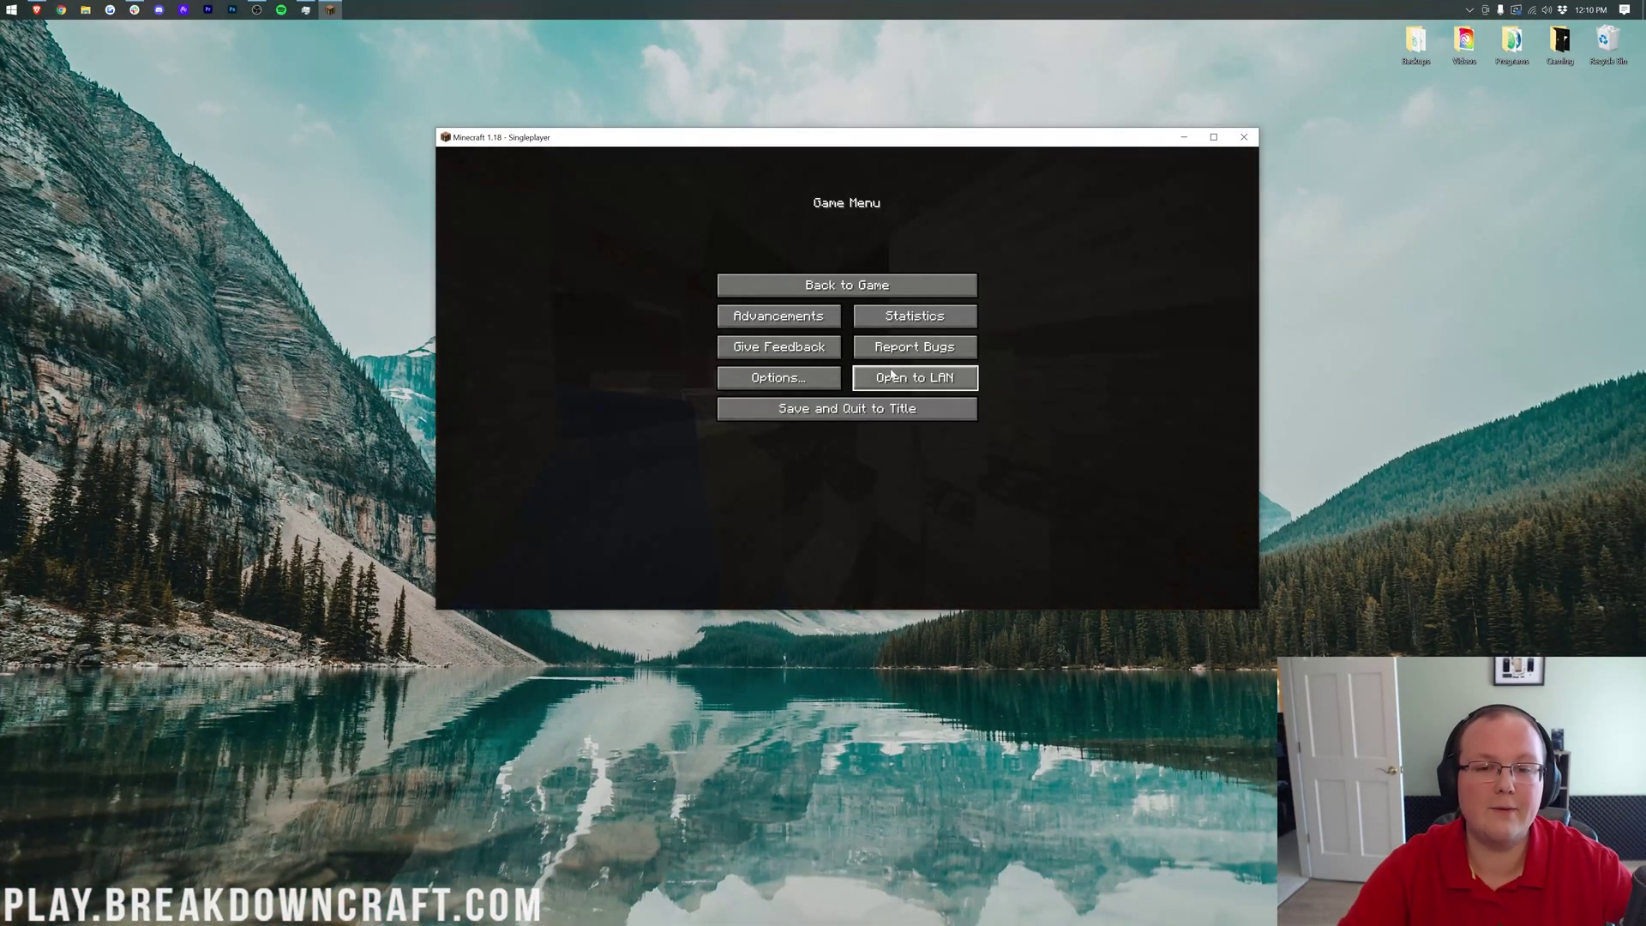
left_click(1244, 137)
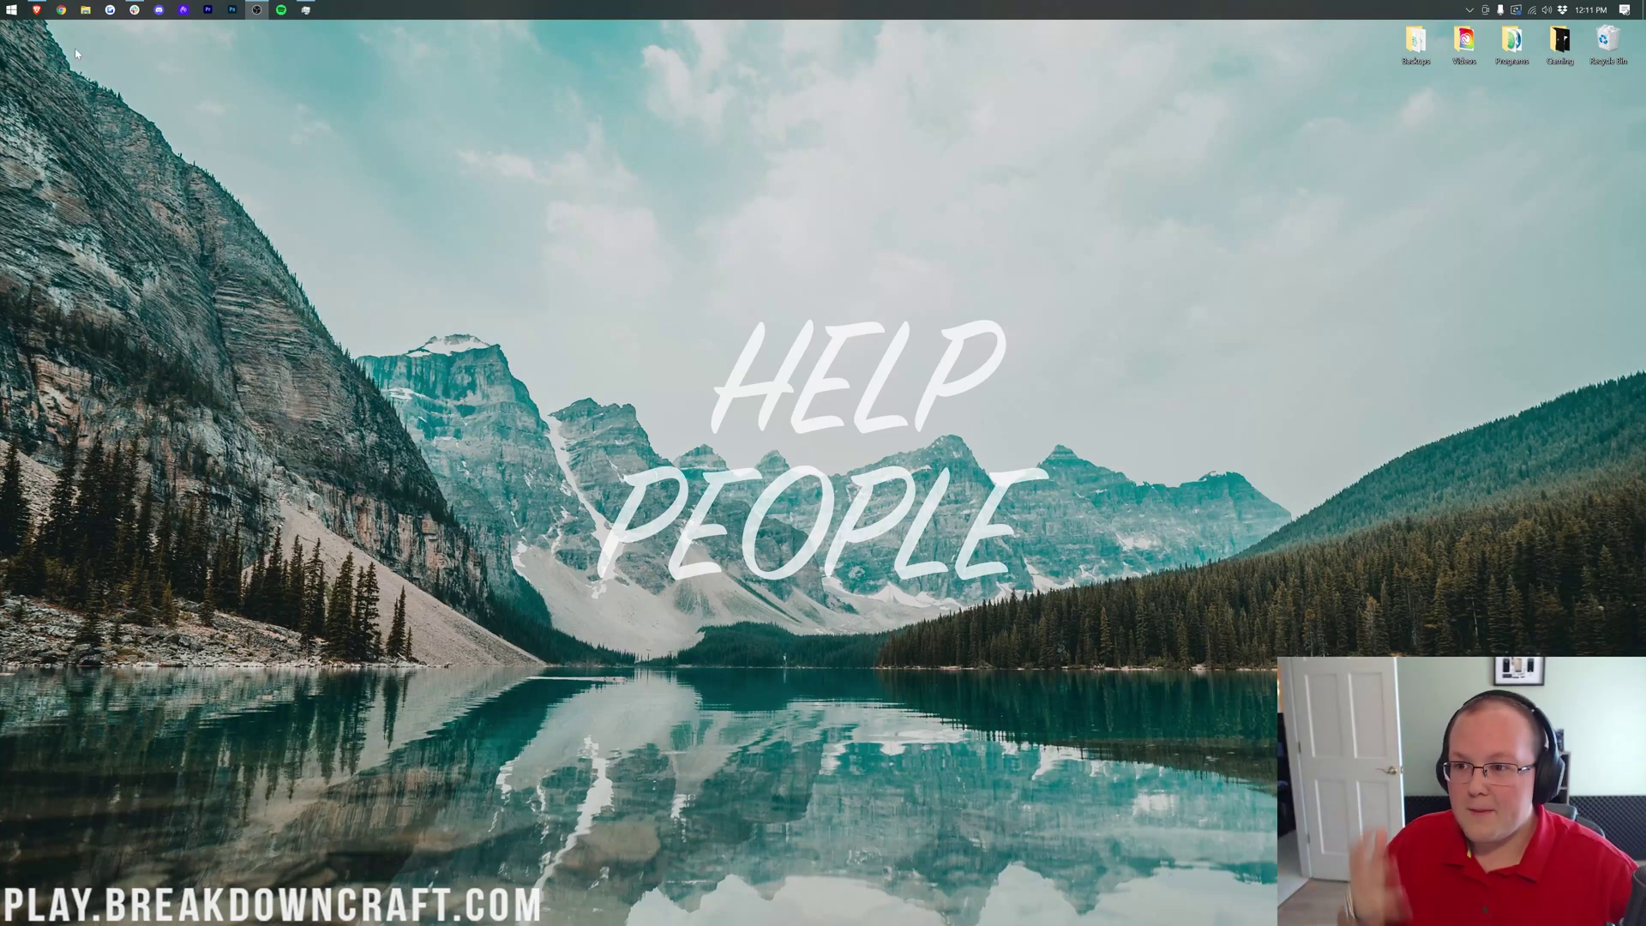
Find the Microsoft Store through the Windows search and open it.
left_click(12, 9)
type("MCIR")
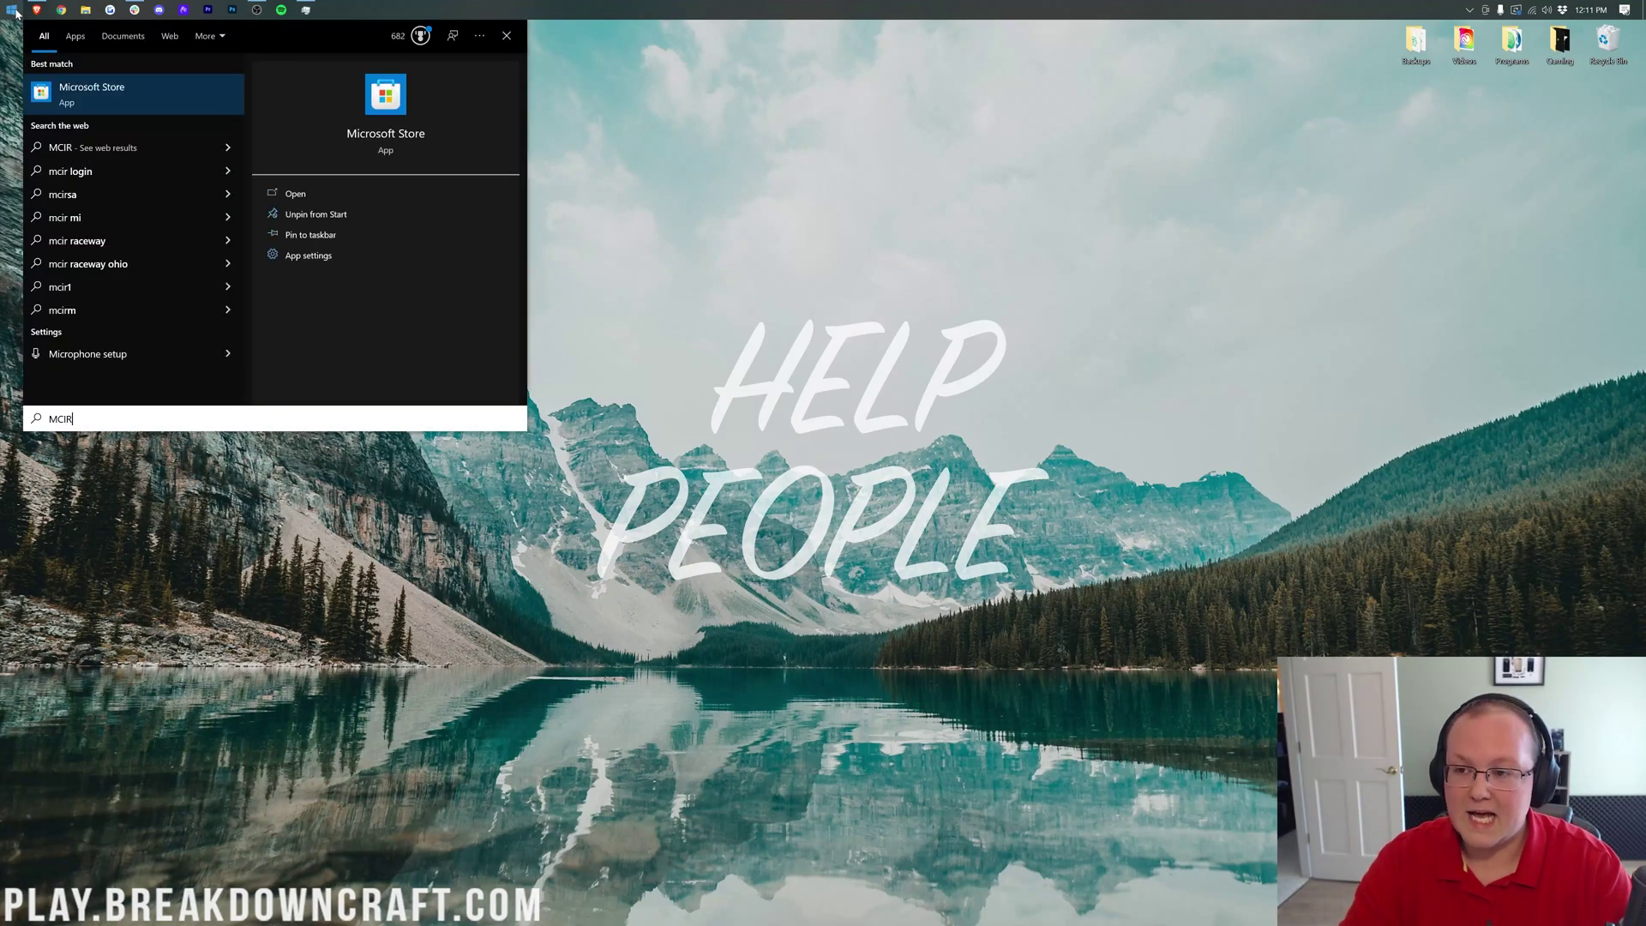
key("Return")
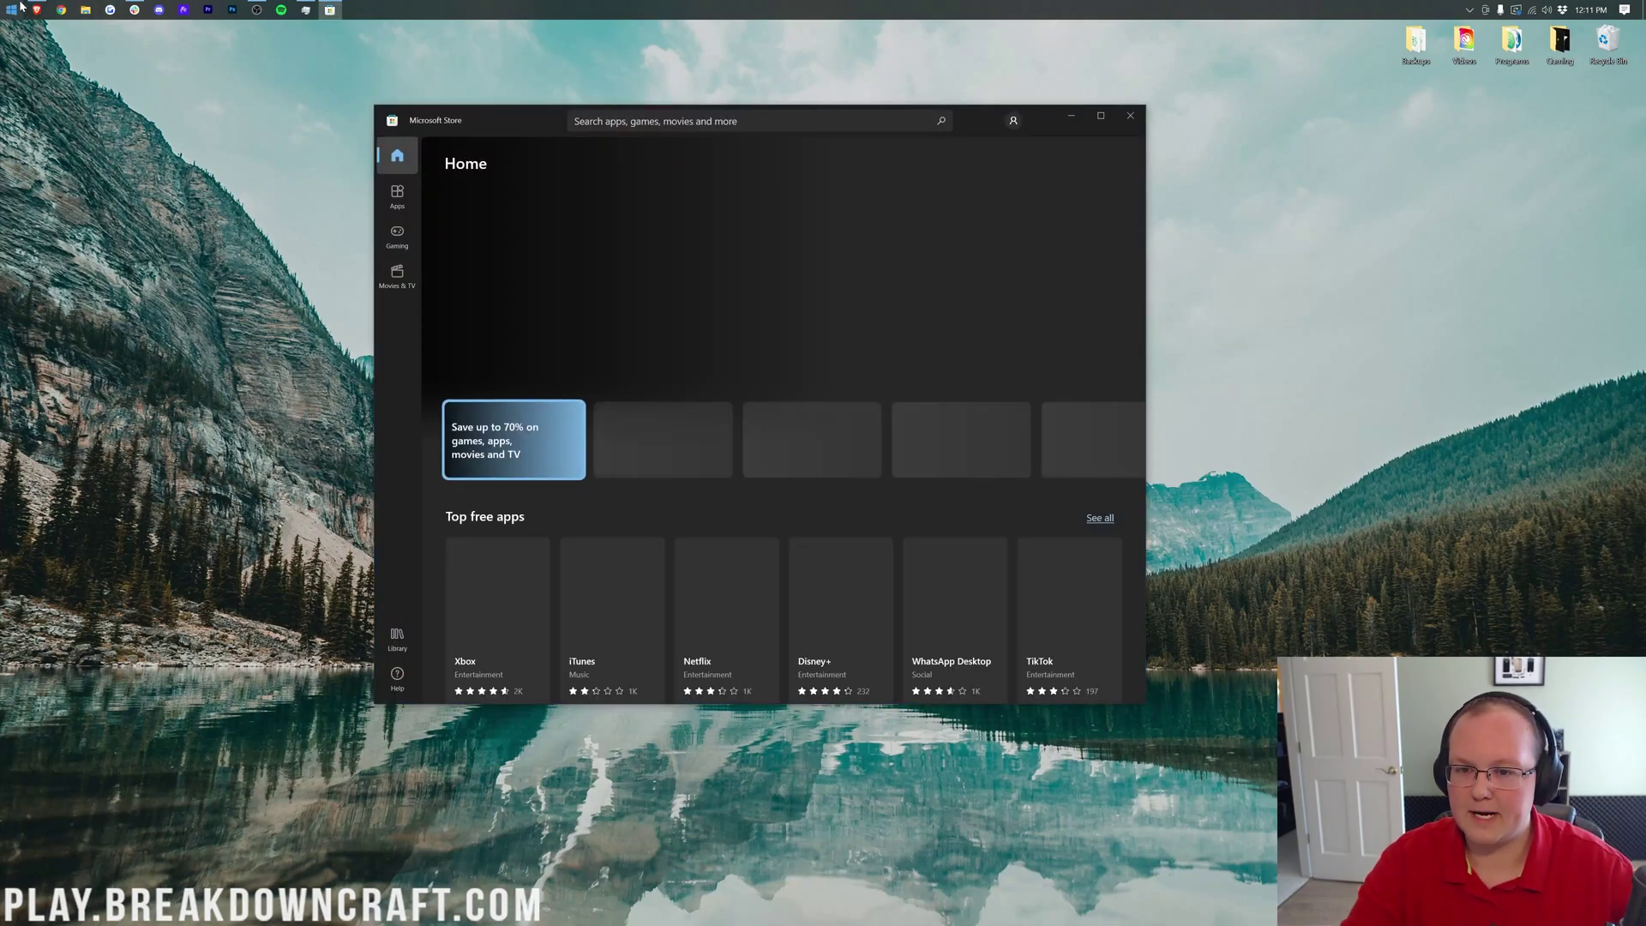
left_click(19, 8)
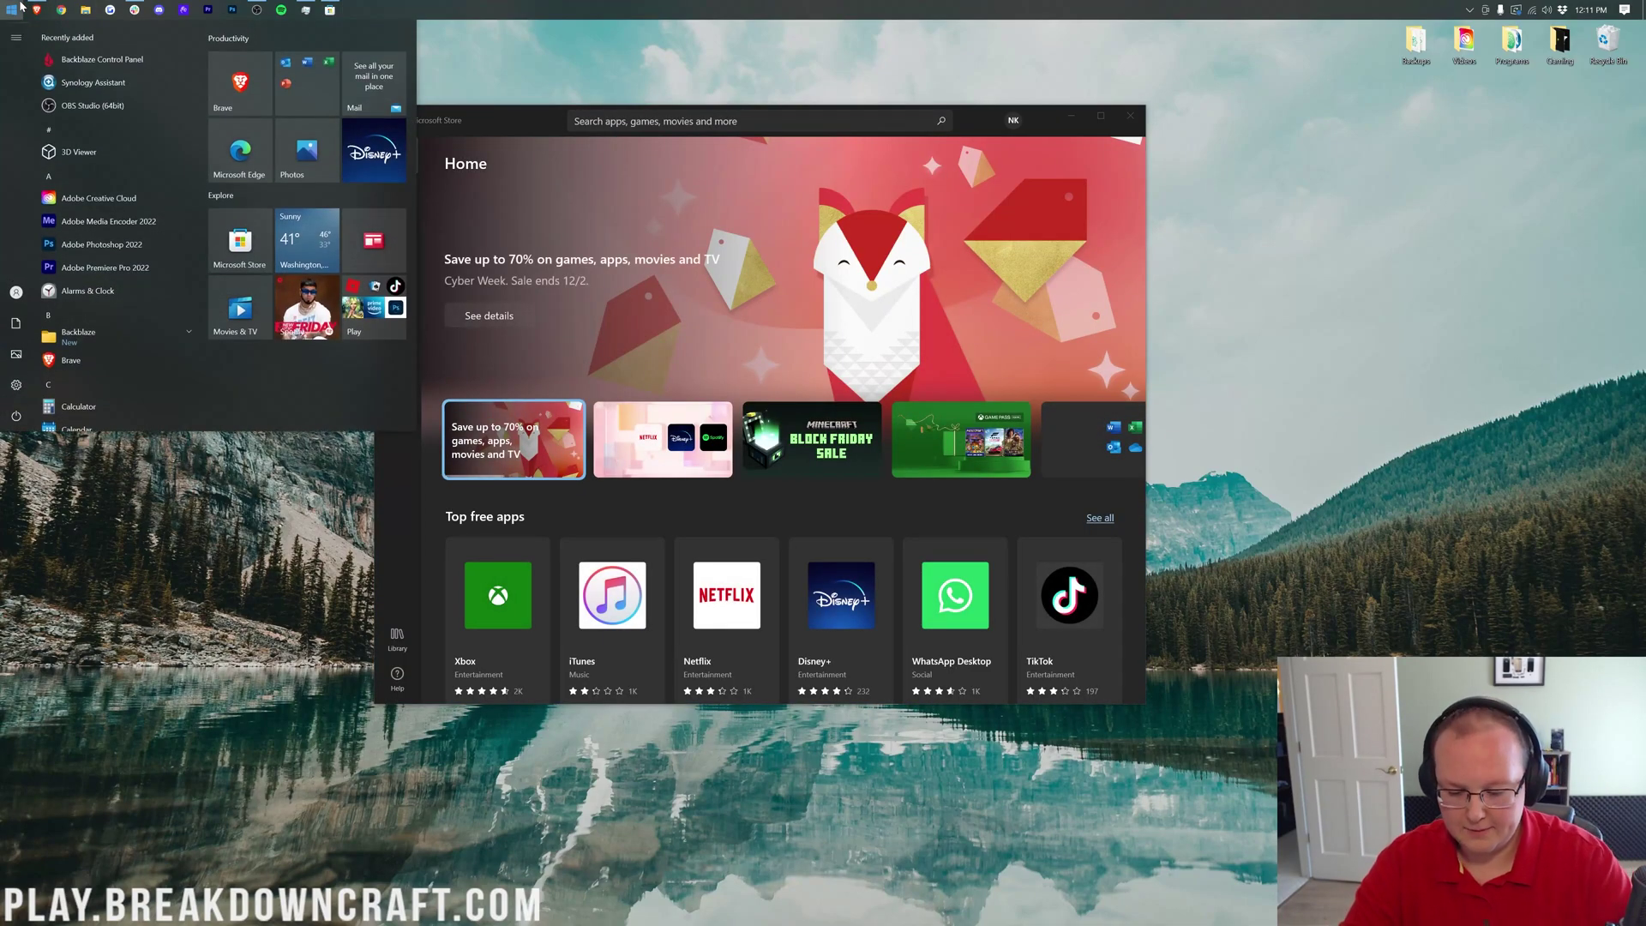
type("MCIRO")
key("BackSpace")
key("BackSpace")
key("BackSpace")
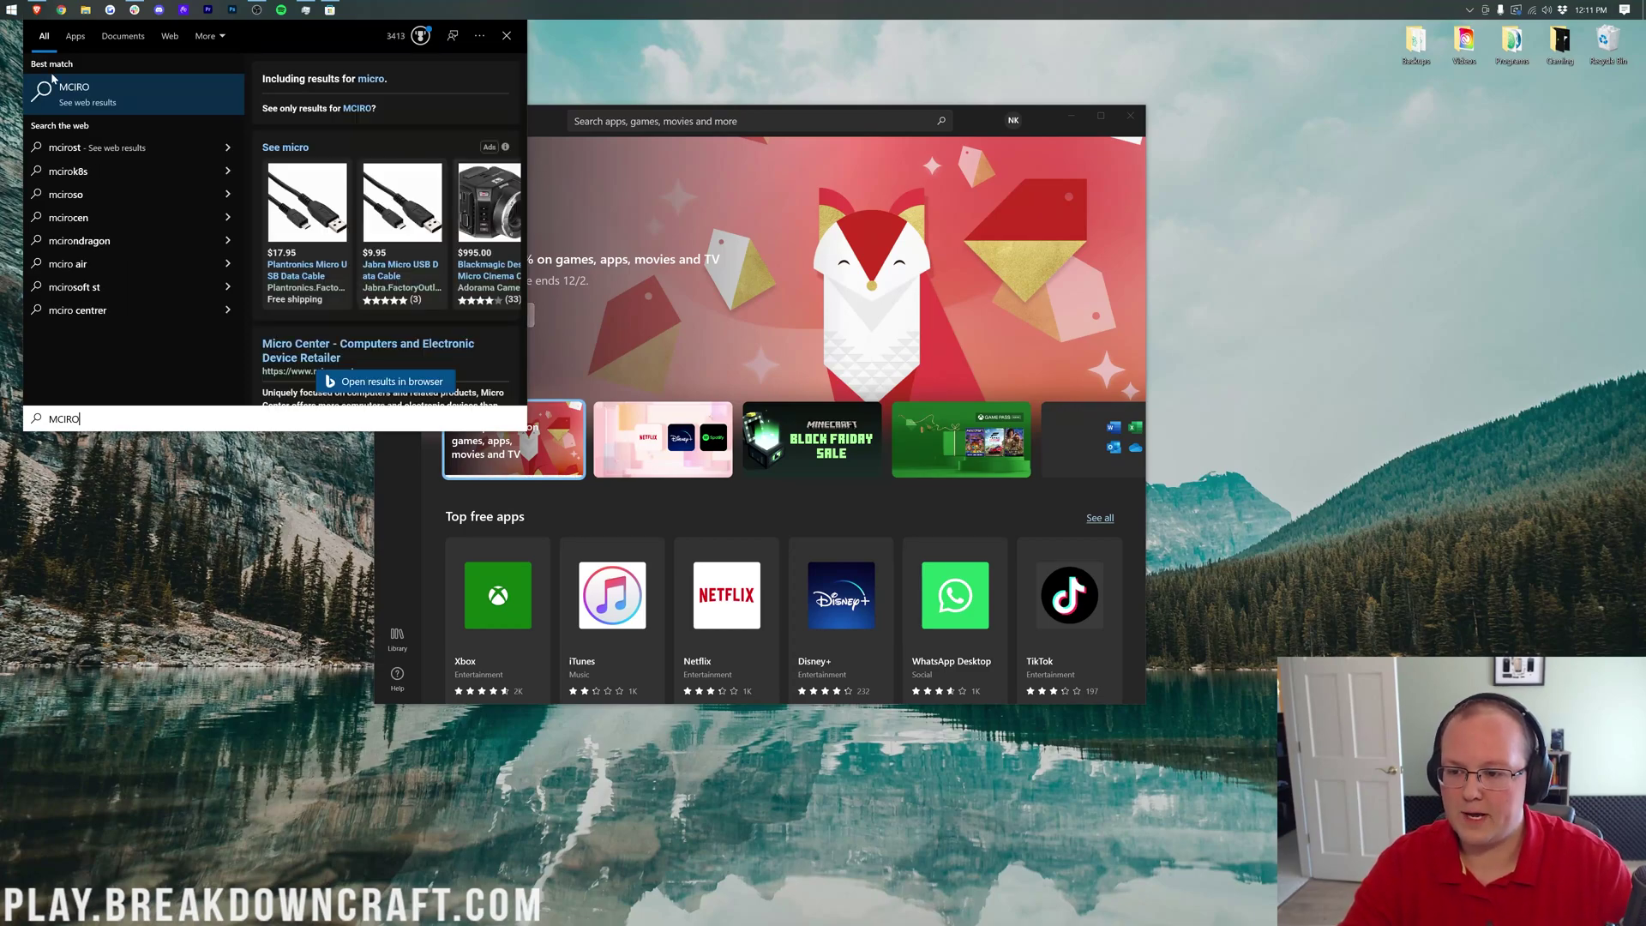
type("R")
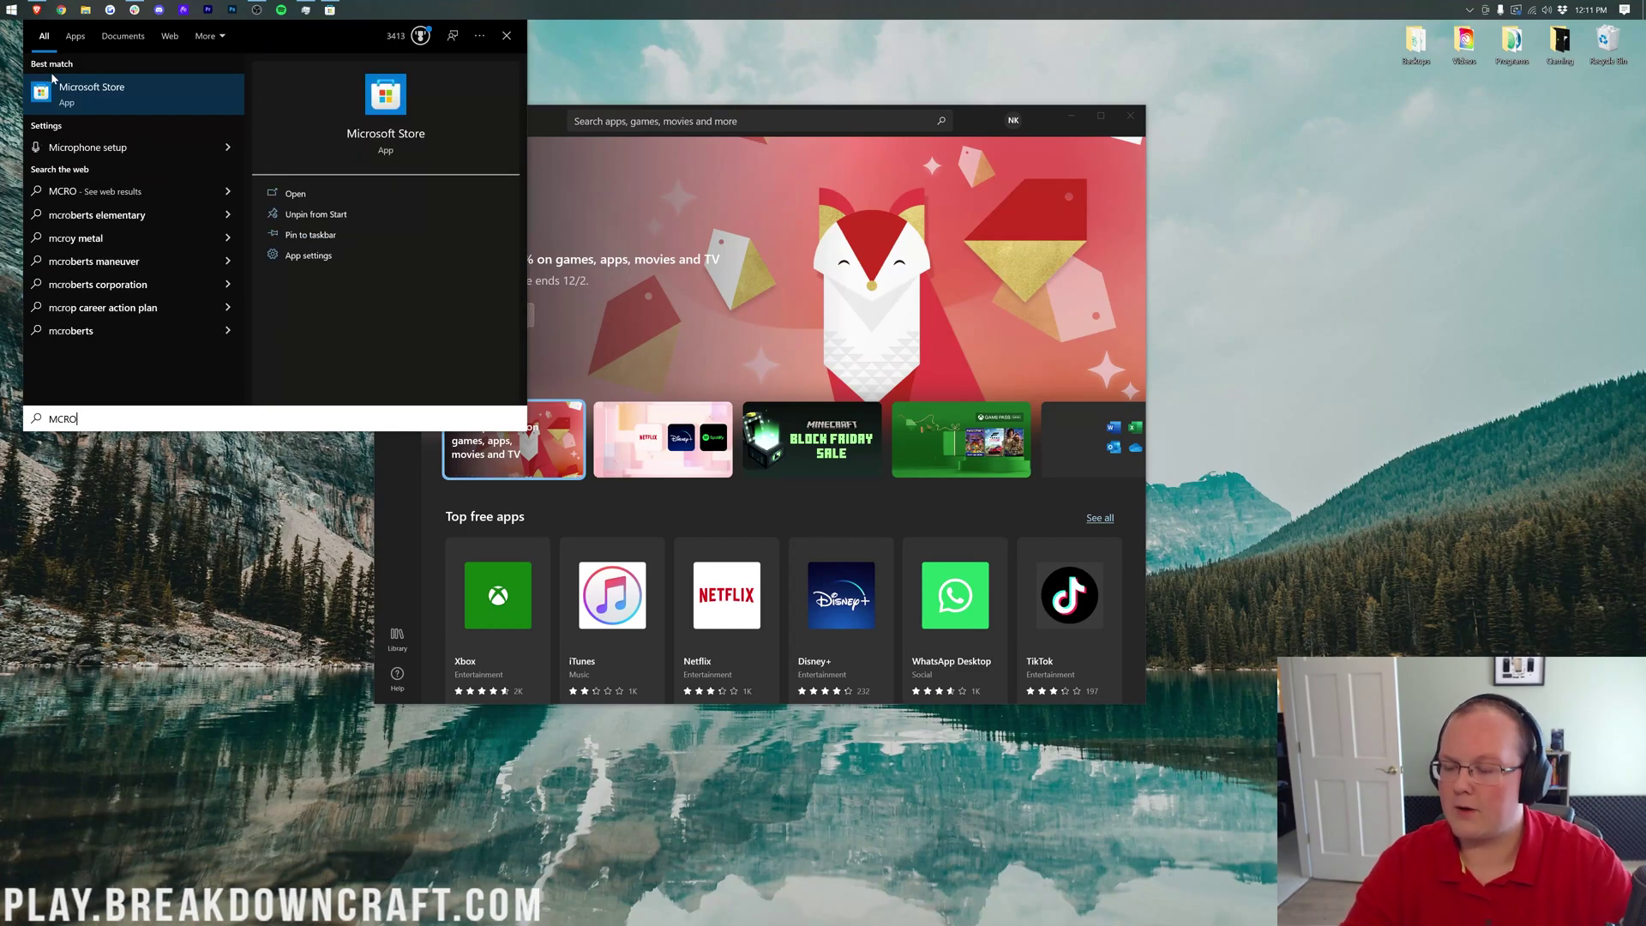
left_click(53, 81)
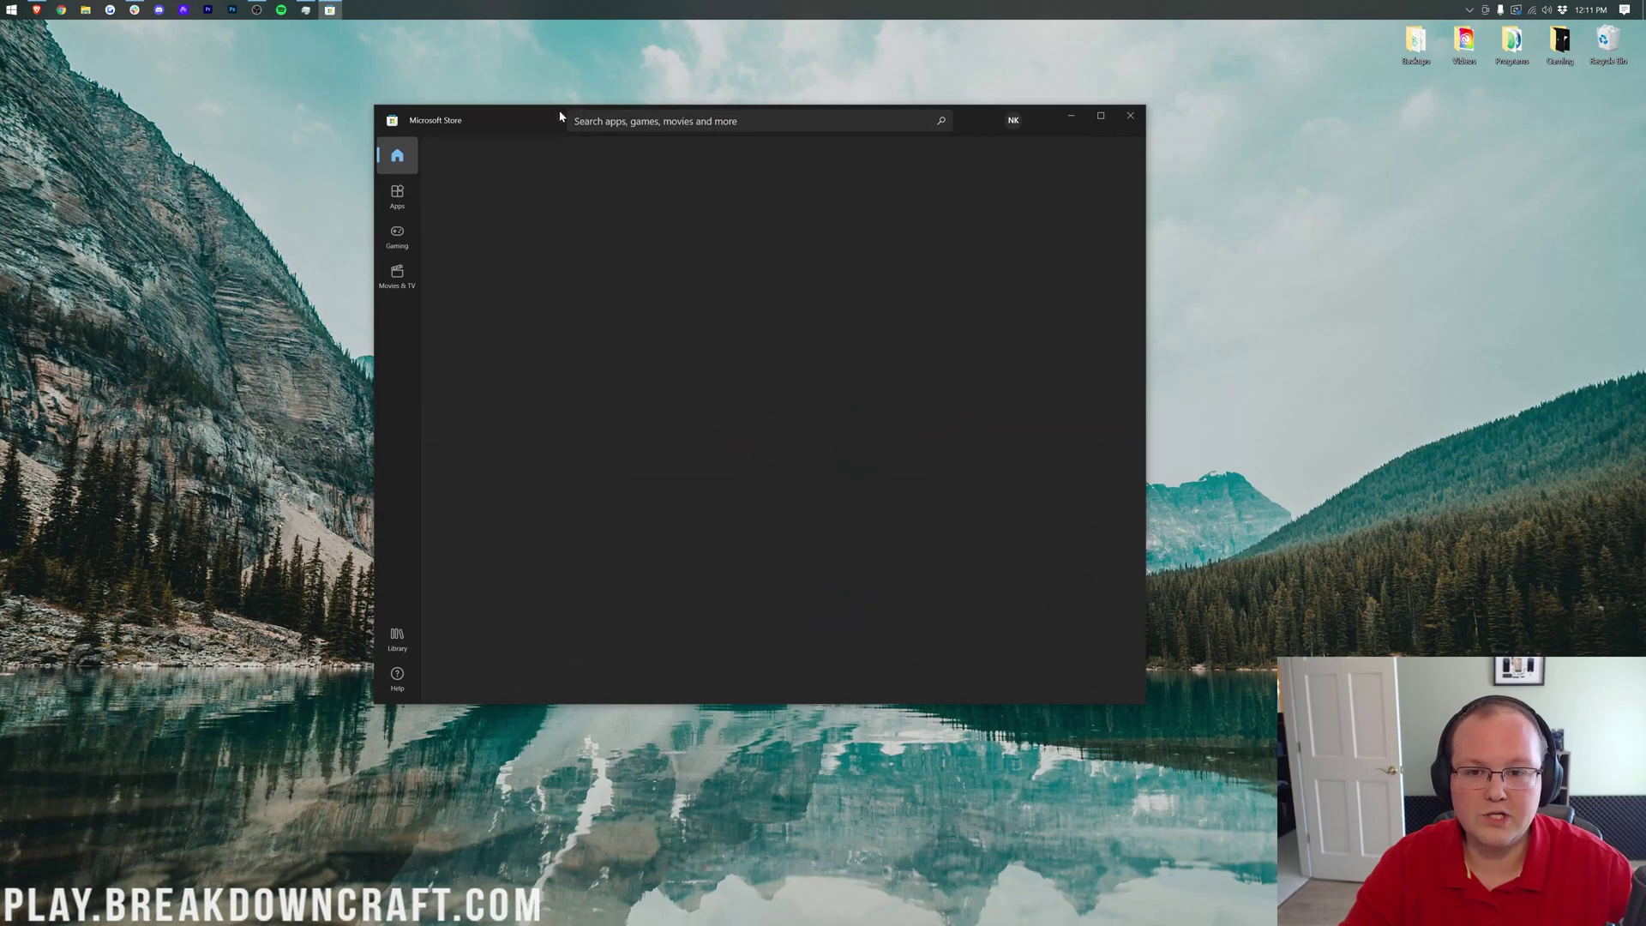
Search the Microsoft Store for "MINECRAFT LAUNCHER", open the Minecraft Launcher game page and look through it.
left_click(573, 121)
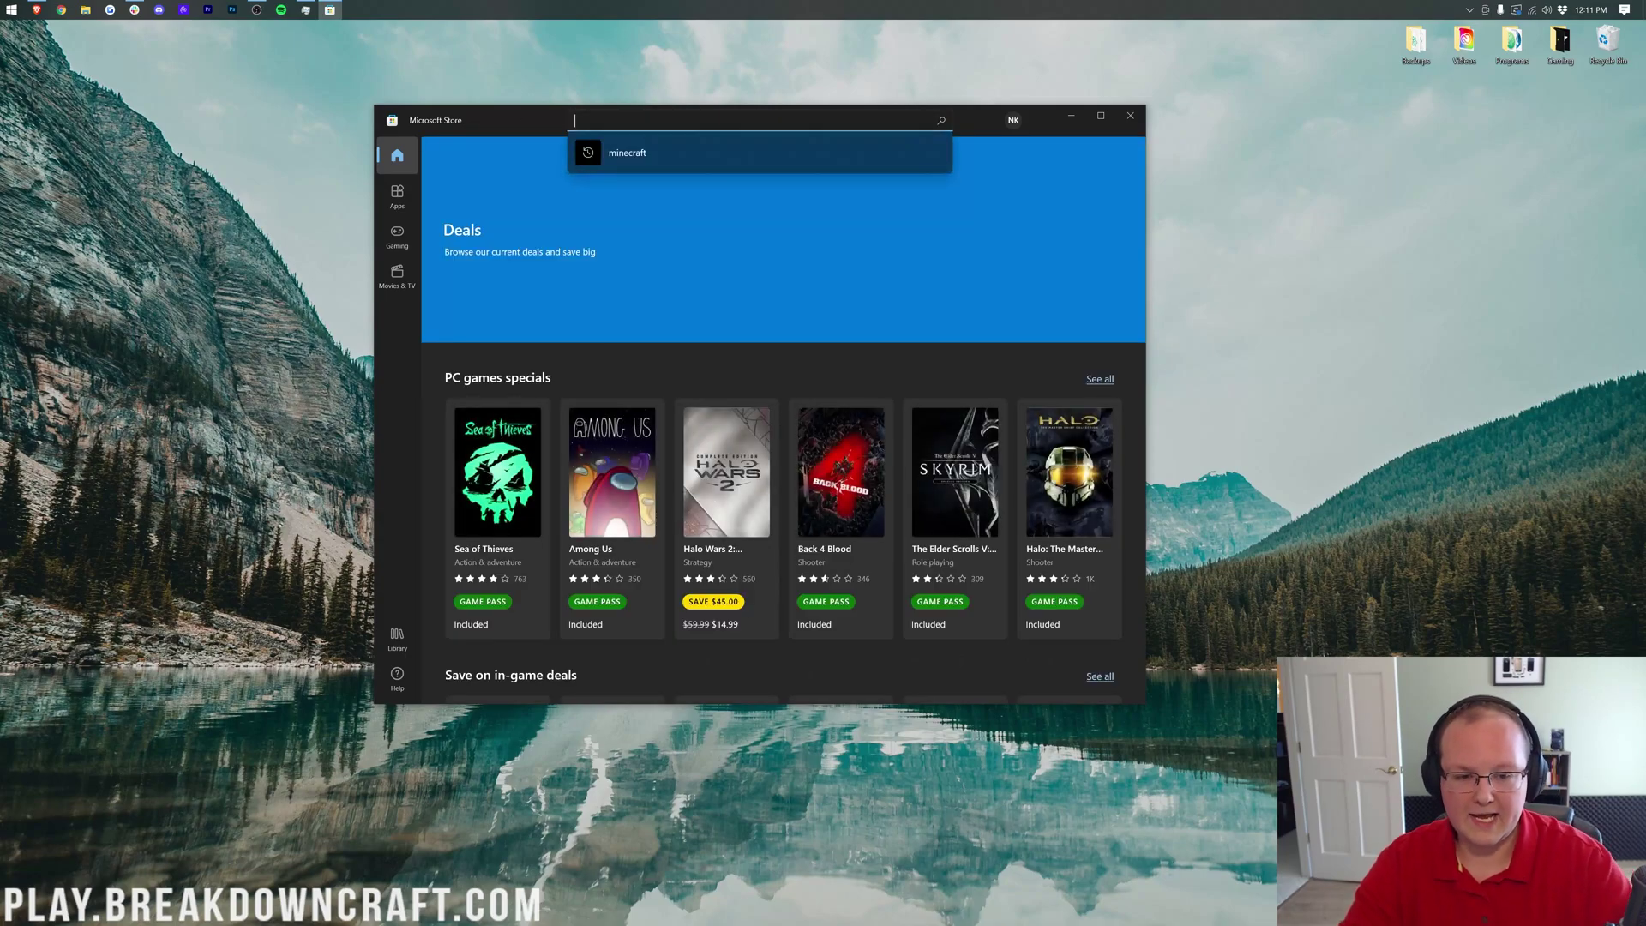
type("MINECRAFT LAUNCHER")
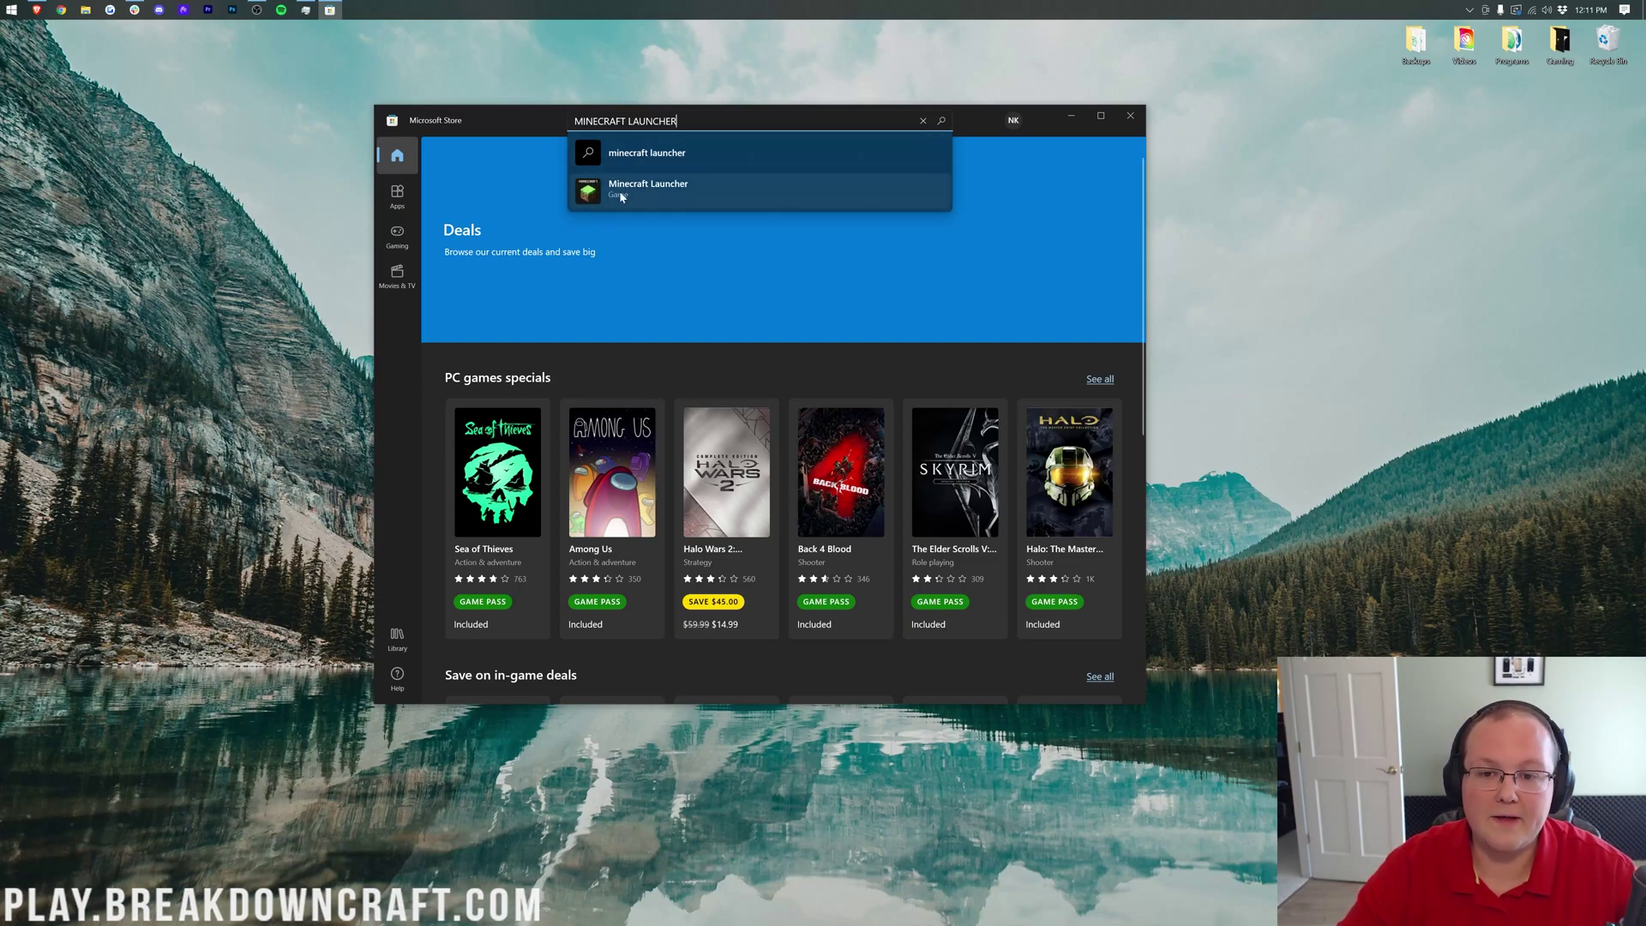
left_click(625, 197)
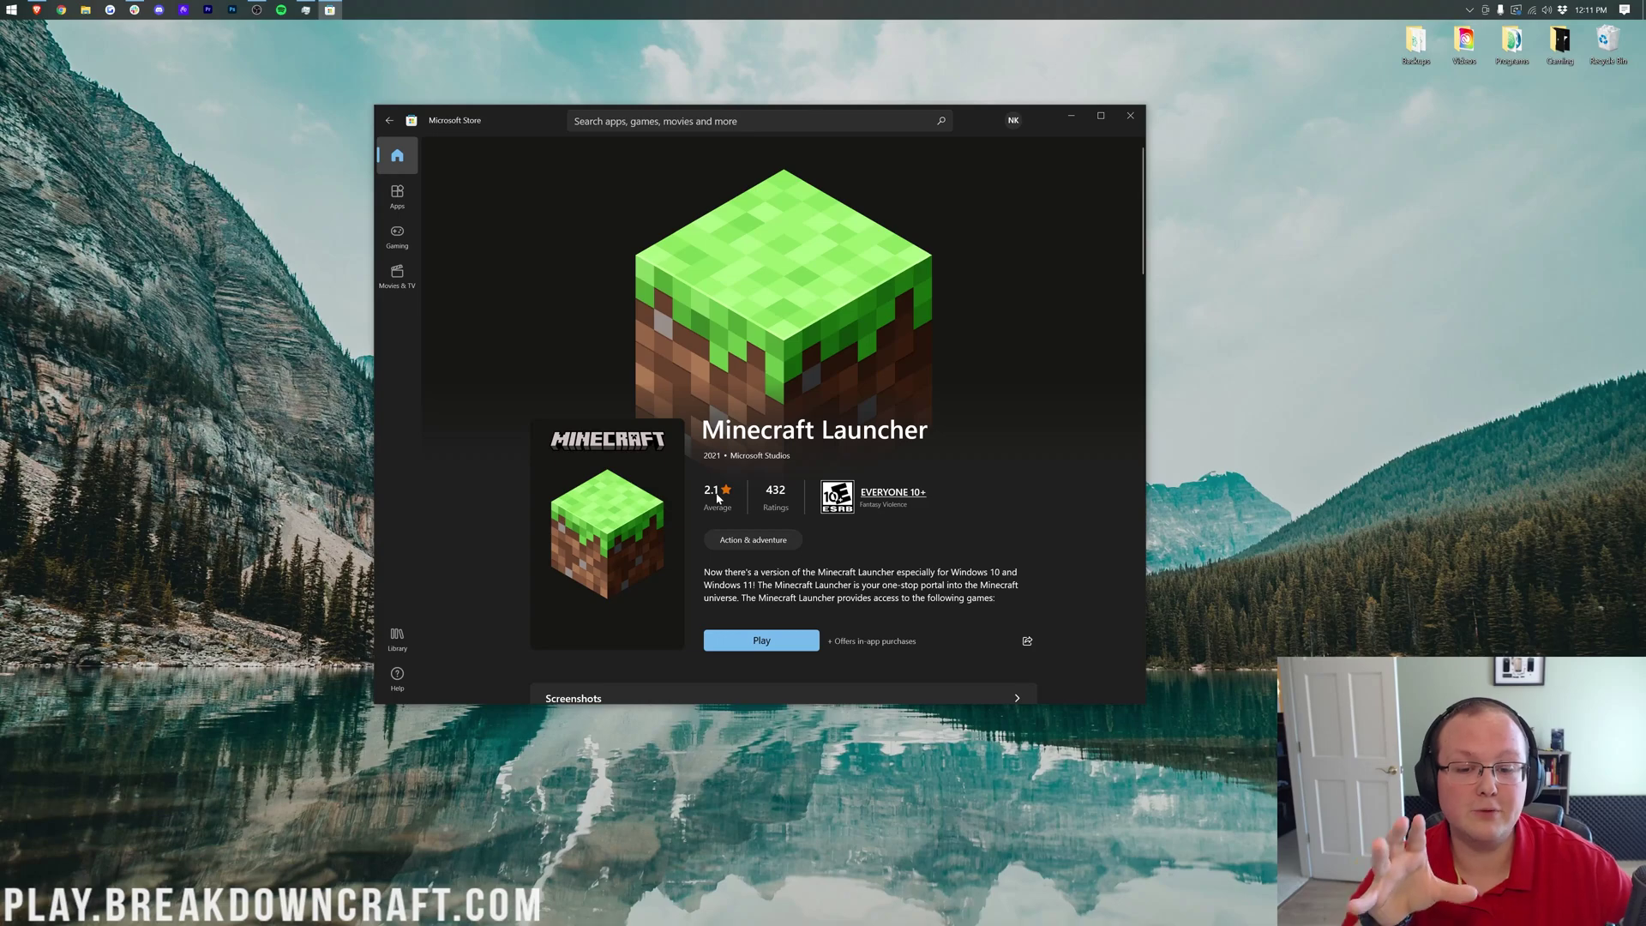
scroll(717, 498, "down", 2)
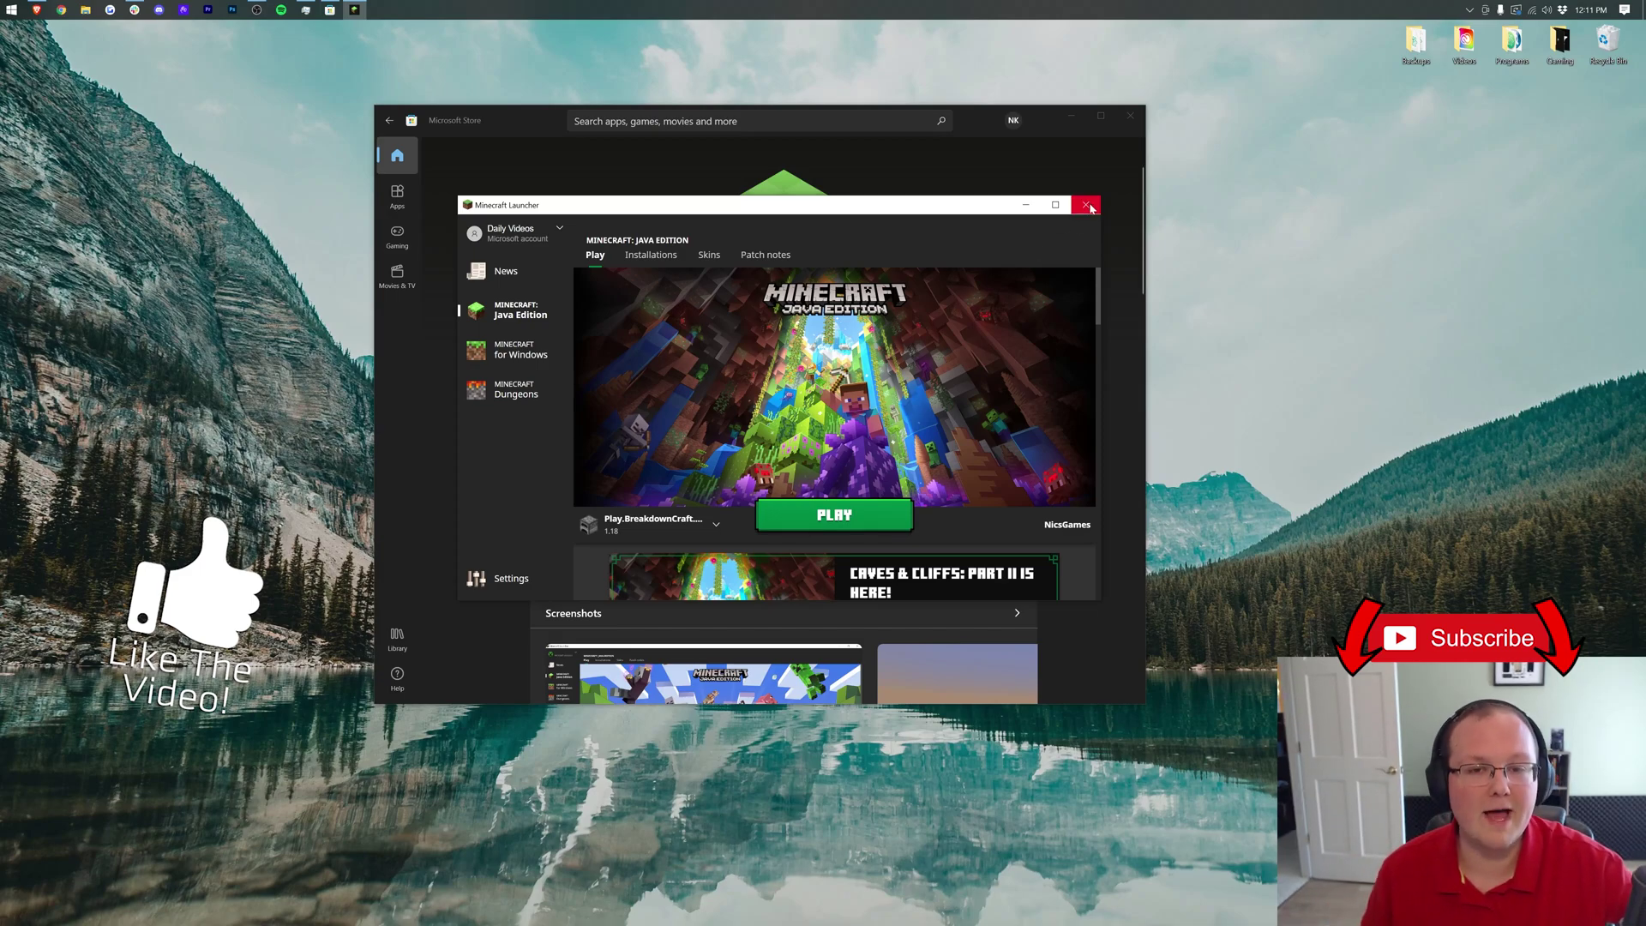
Close the Minecraft Launcher and the Microsoft Store windows.
left_click(1087, 206)
left_click(1130, 116)
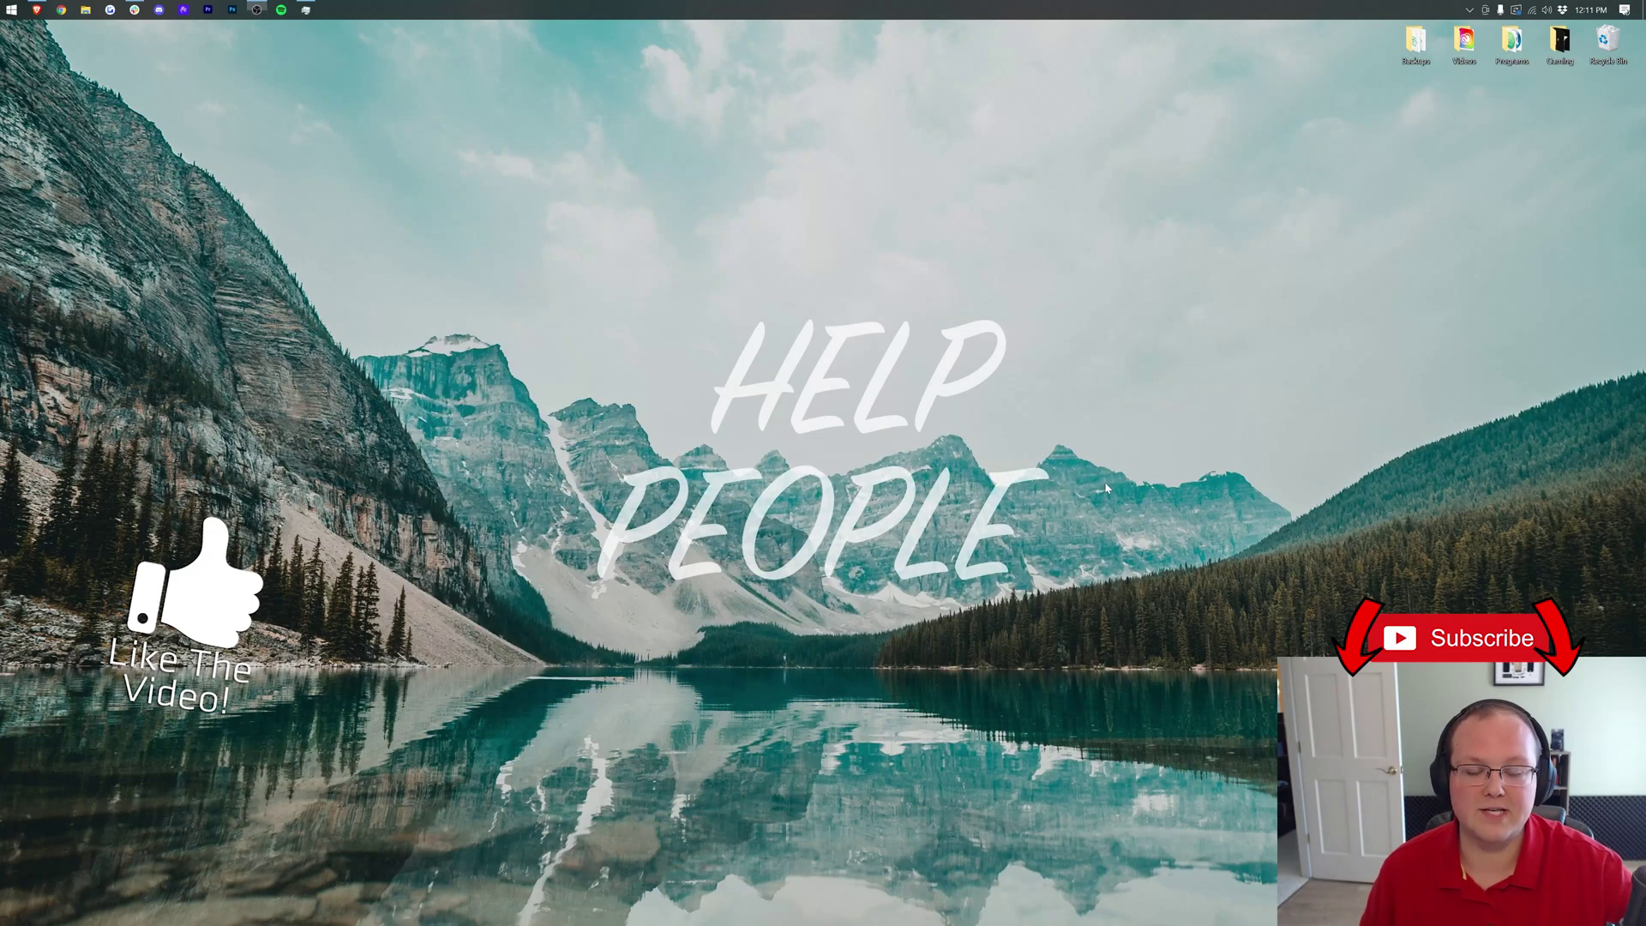